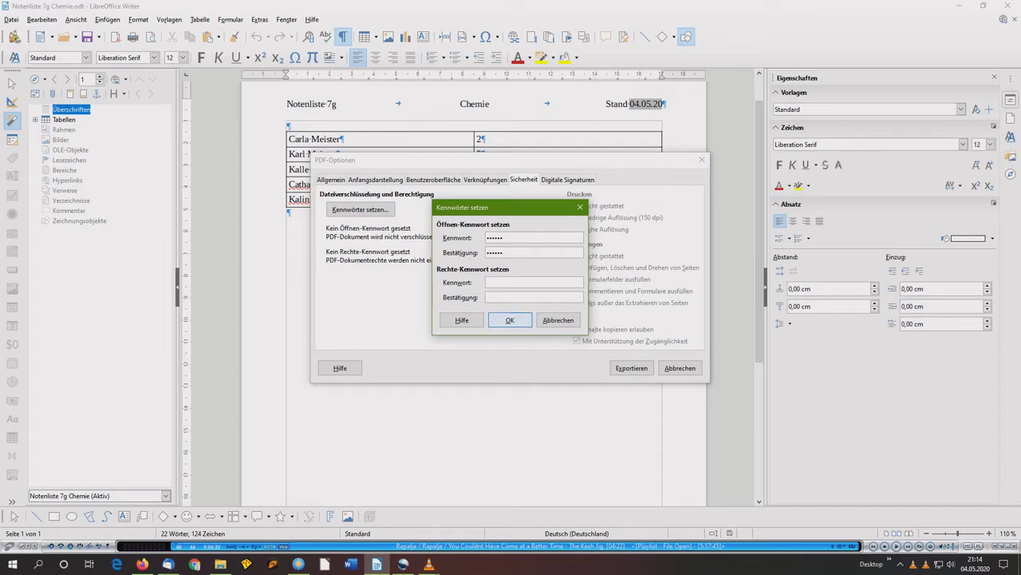
# - Confirm the opening password and export Notenliste 7g Chemie.pdf, overwriting the existing file
pyautogui.press('Return')
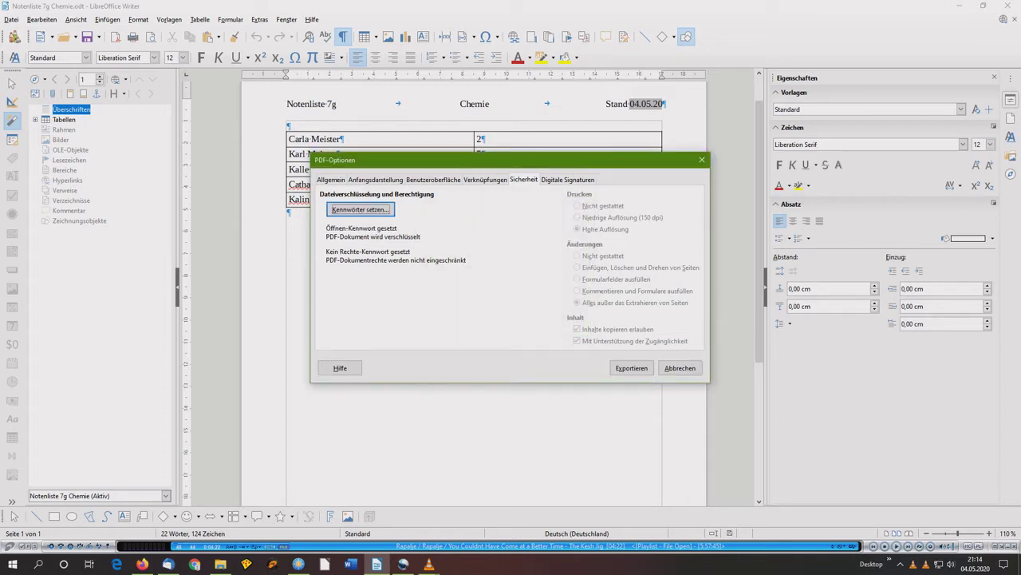
pyautogui.click(632, 368)
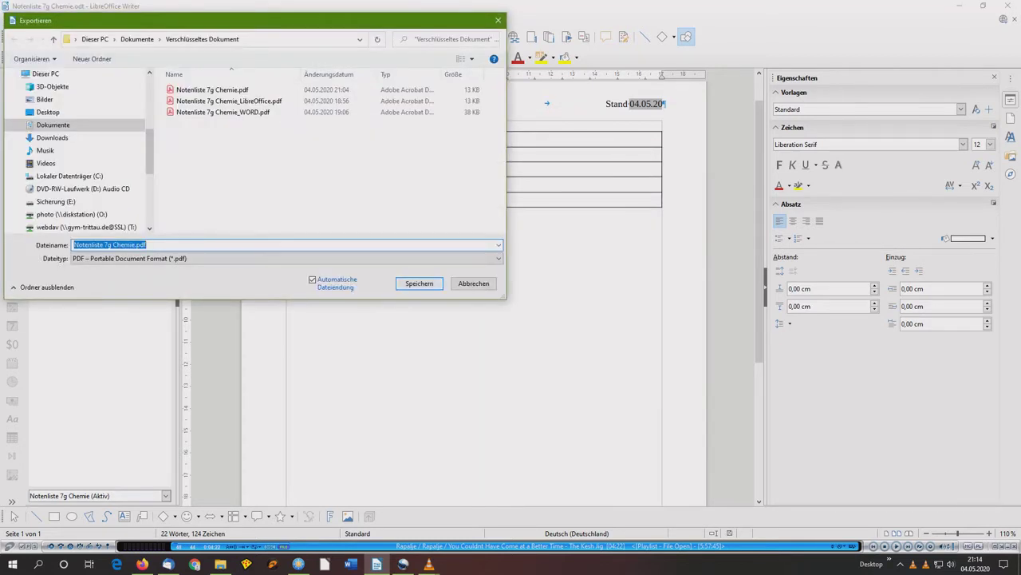
pyautogui.press('Return')
pyautogui.press('Left')
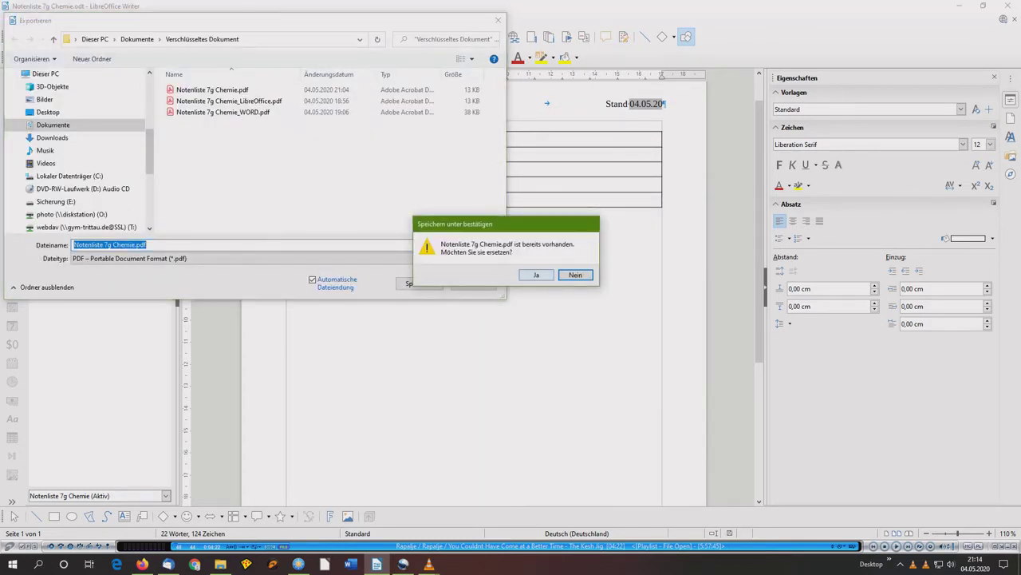
pyautogui.press('Return')
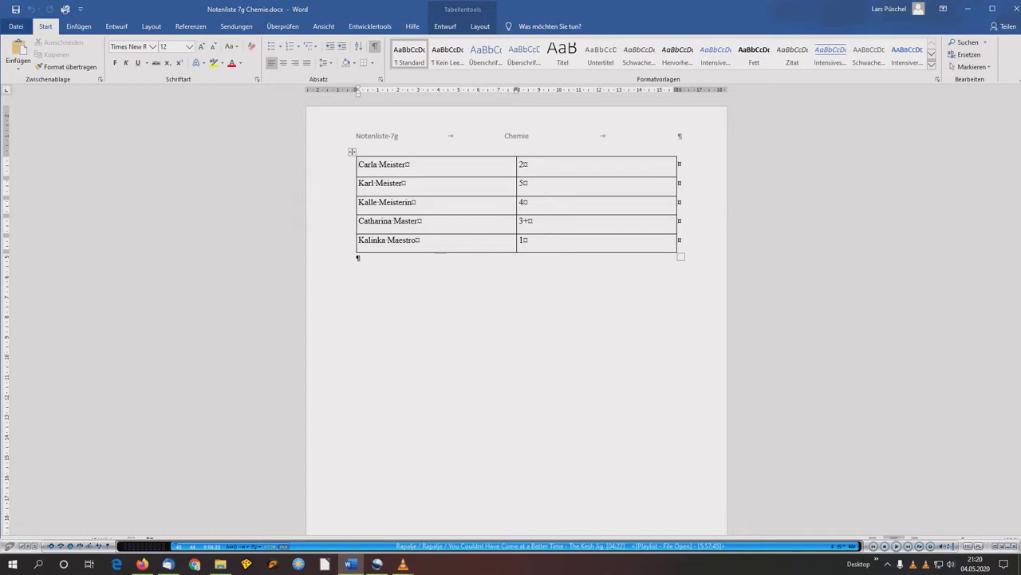
# - Choose Save As with the Verschlüsseltes Dokument folder as the destination
pyautogui.click(16, 27)
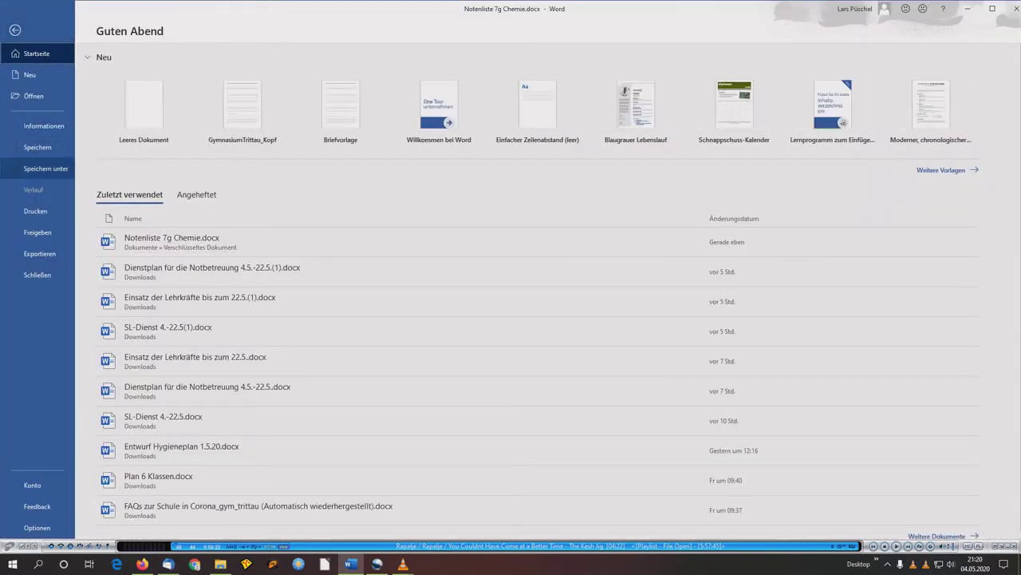
pyautogui.click(45, 168)
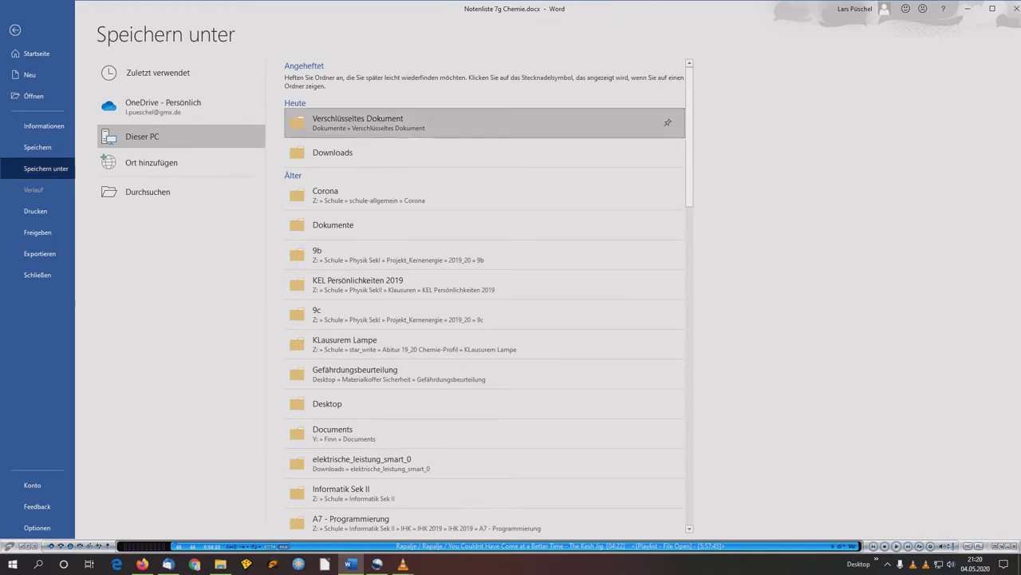
pyautogui.click(359, 122)
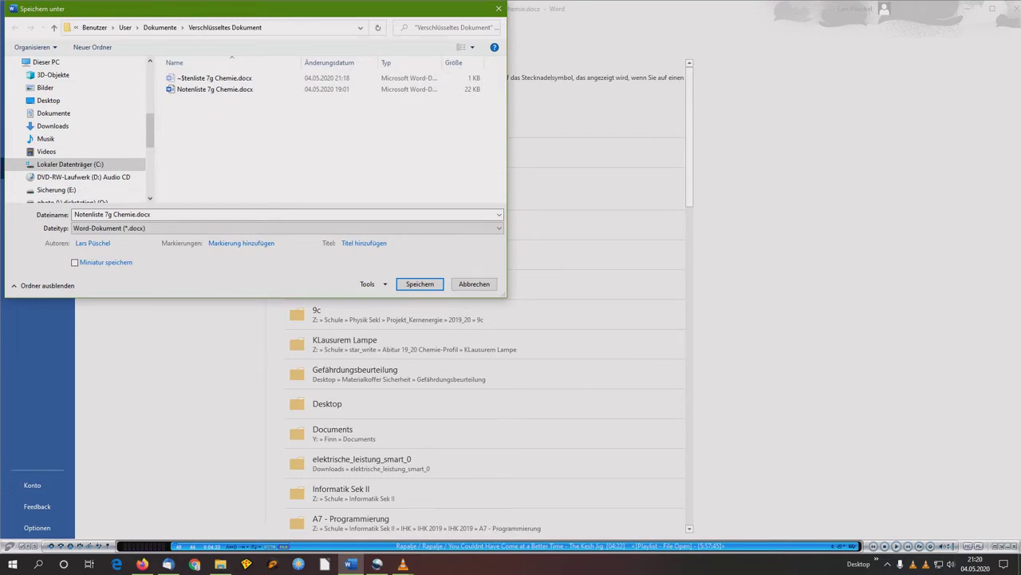
# - Set an opening password under General Options and save Notenliste 7g Chemie.docx
pyautogui.hotkey('alt', 'l')
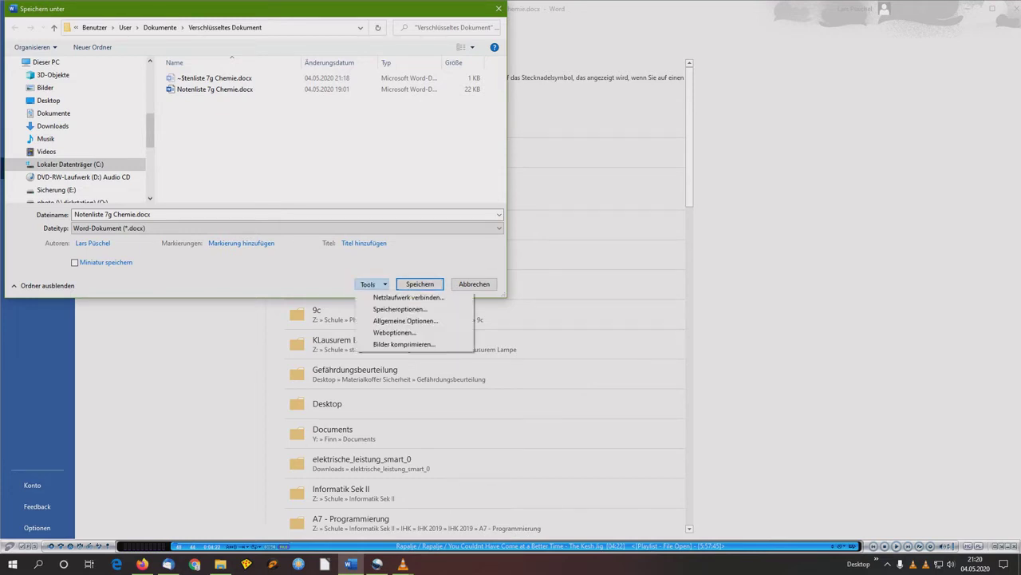
pyautogui.press('Down')
pyautogui.press('Down')
pyautogui.press('Down')
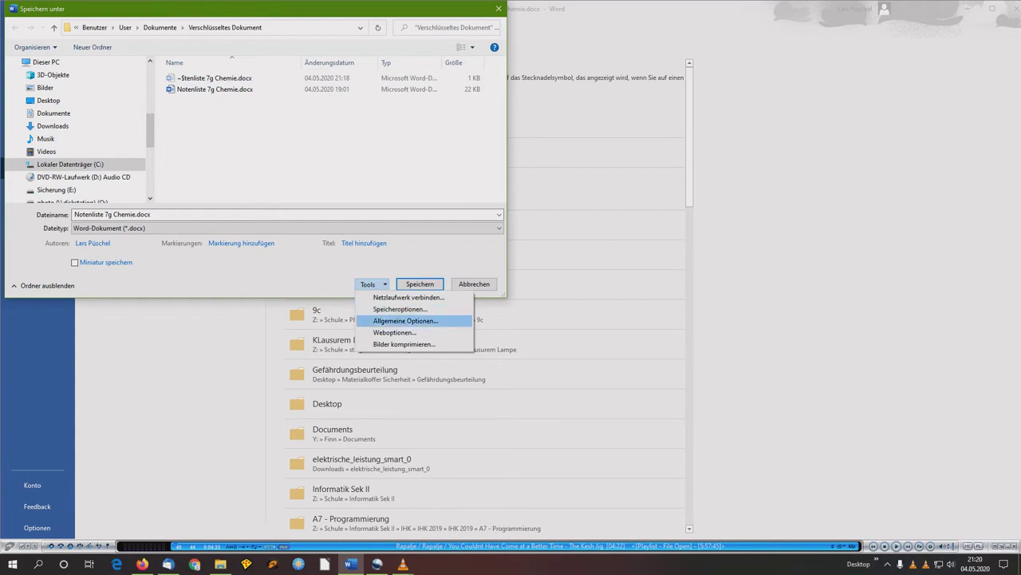
pyautogui.press('Return')
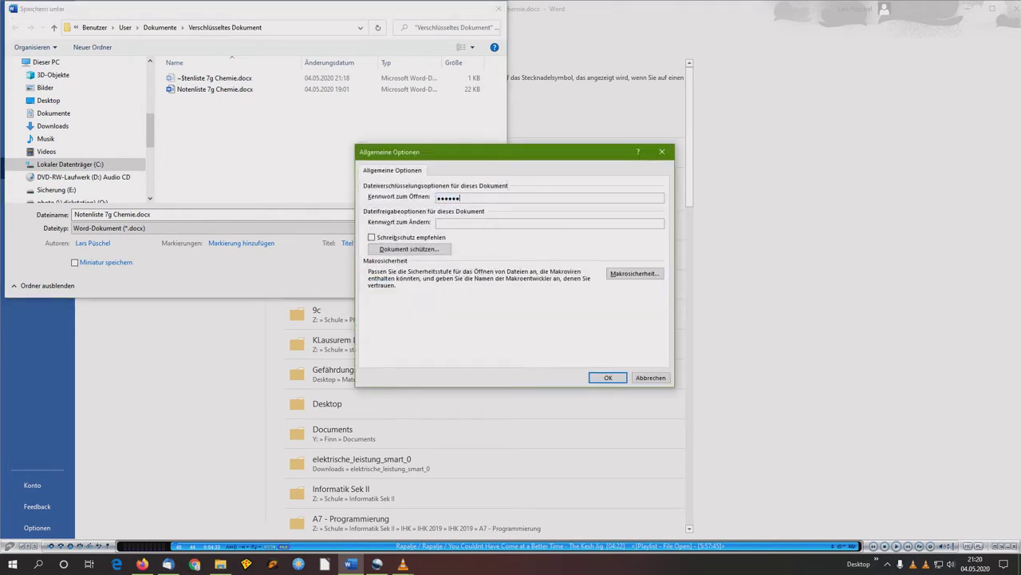
pyautogui.write('••••••')
pyautogui.press('Return')
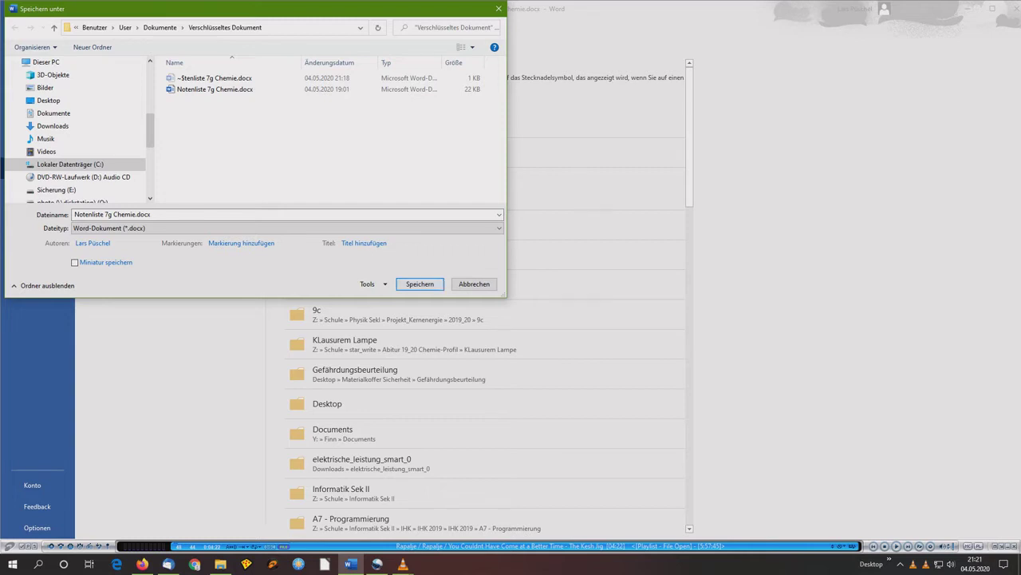
pyautogui.press('Return')
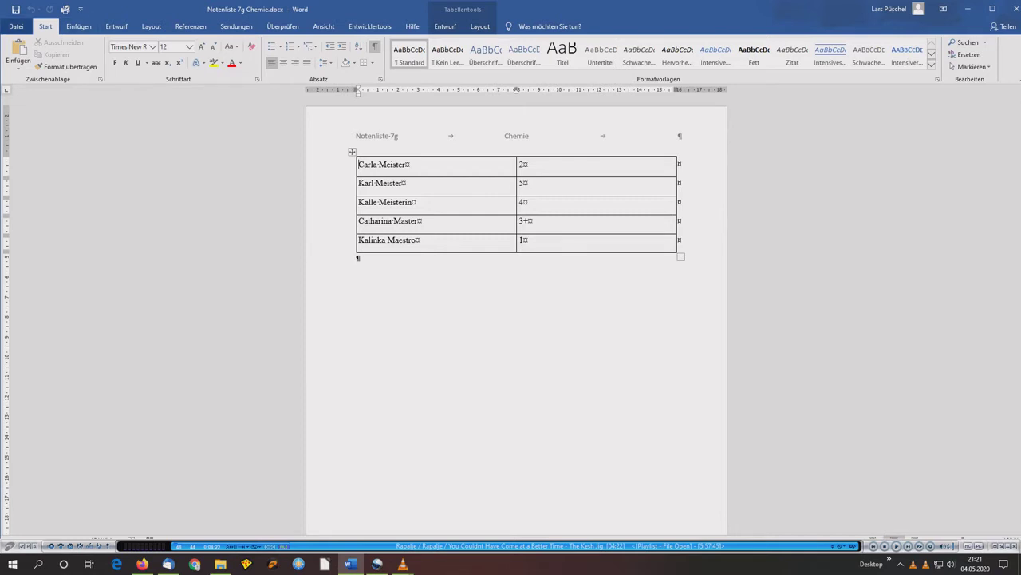
# - Start a PDF/XPS export and enable password encryption with a password in its options
pyautogui.click(16, 27)
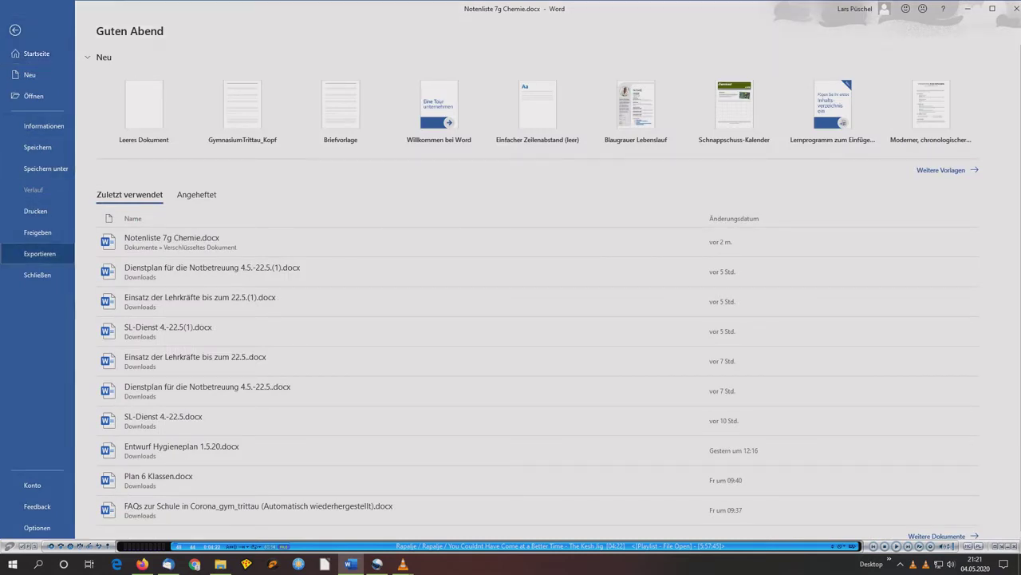
pyautogui.click(40, 254)
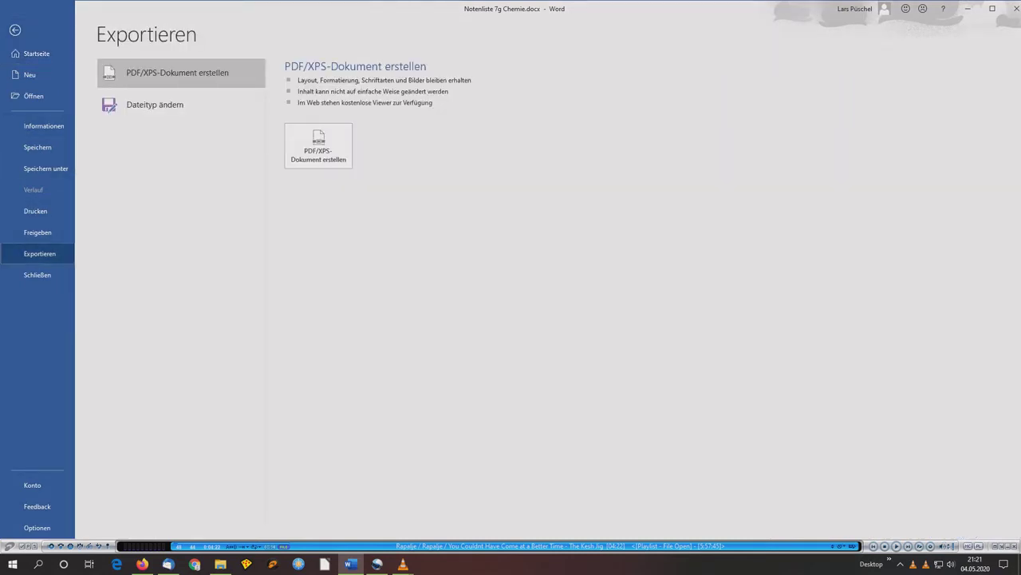
pyautogui.click(318, 146)
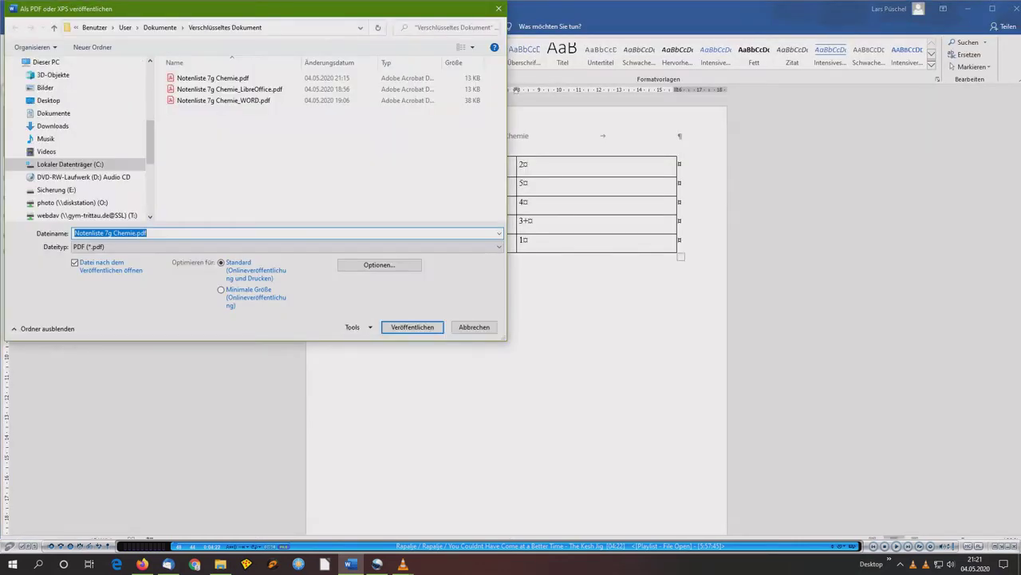
pyautogui.click(380, 264)
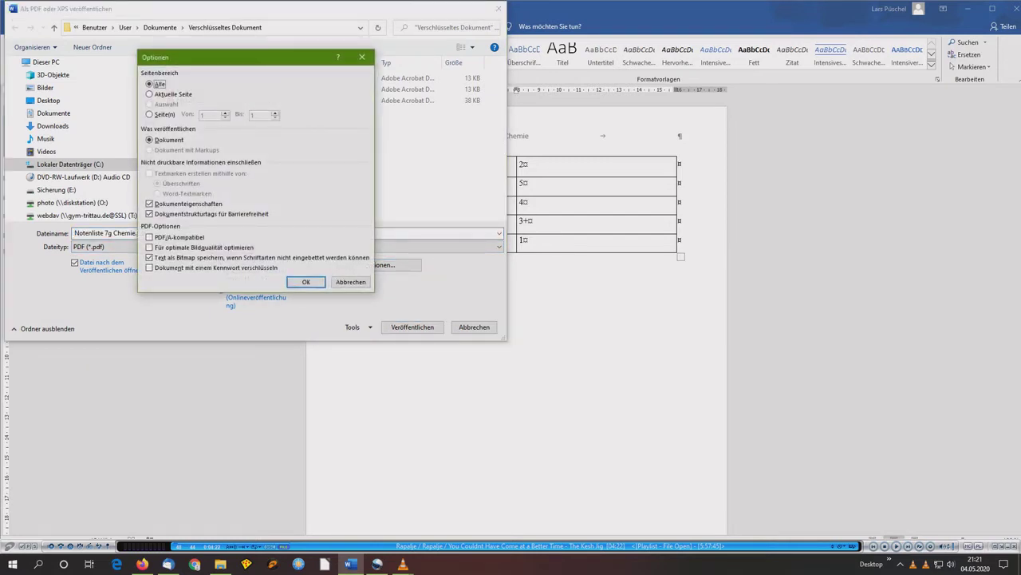
pyautogui.click(149, 267)
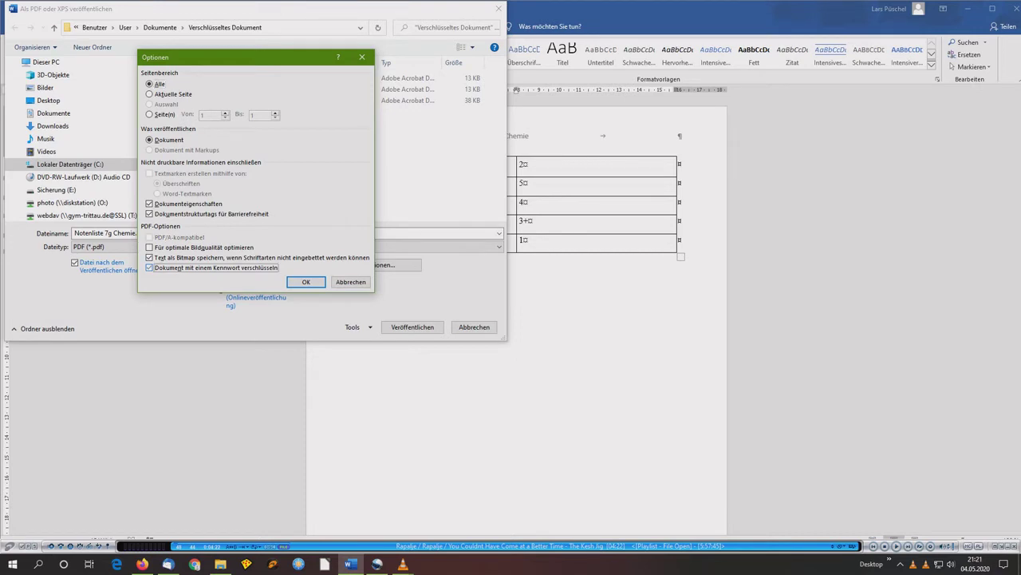
pyautogui.click(306, 282)
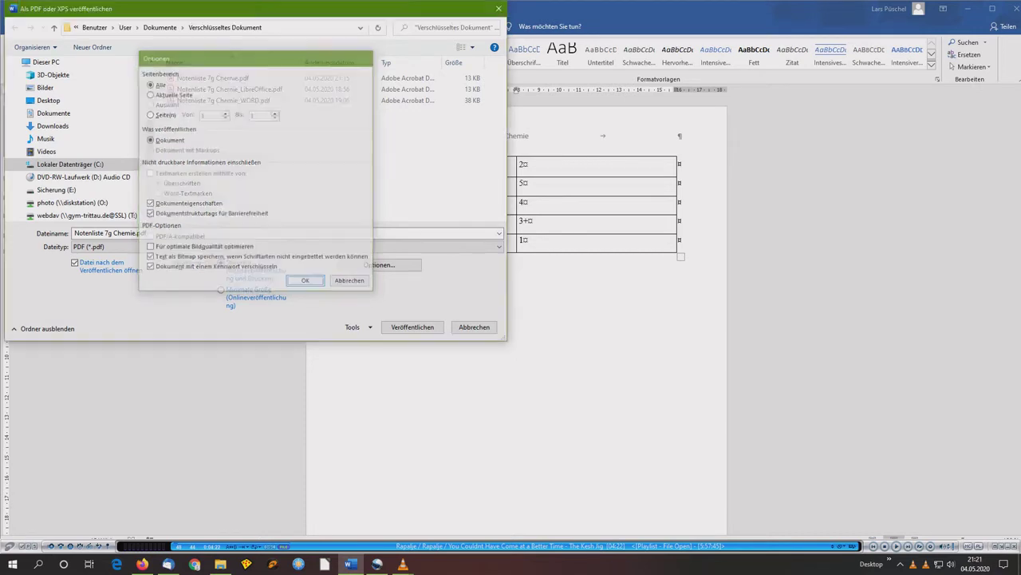
pyautogui.write('******')
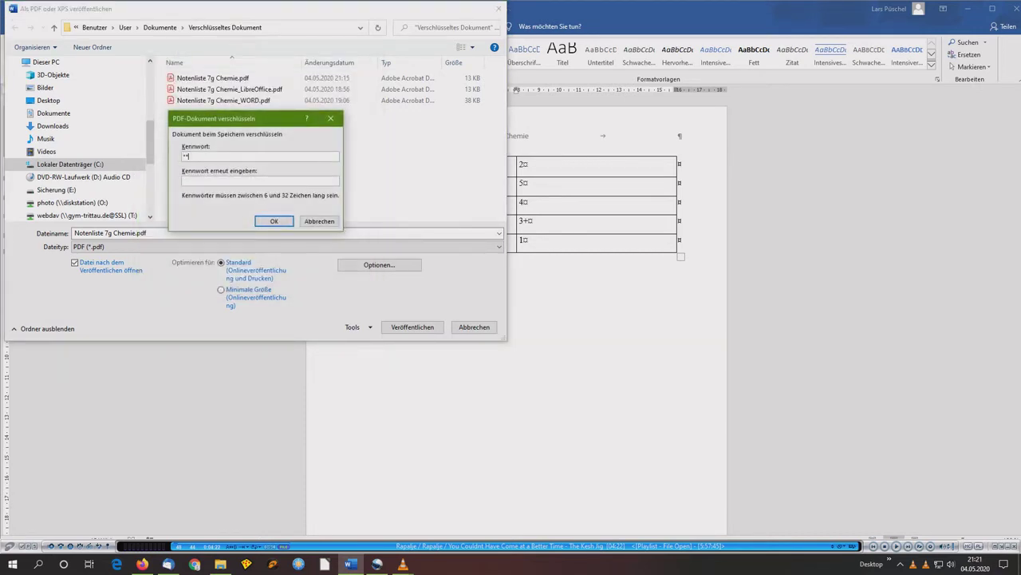
pyautogui.write('******')
pyautogui.press('Return')
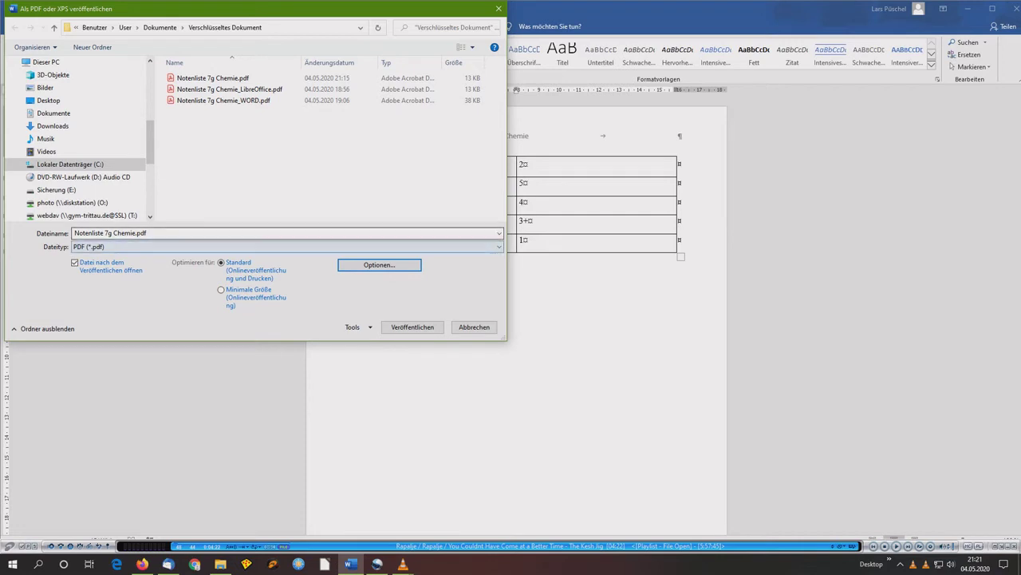
# - Rename the PDF to Notenliste 7g Chemie Word.pdf and publish it, accepting the protection warning
pyautogui.click(110, 232)
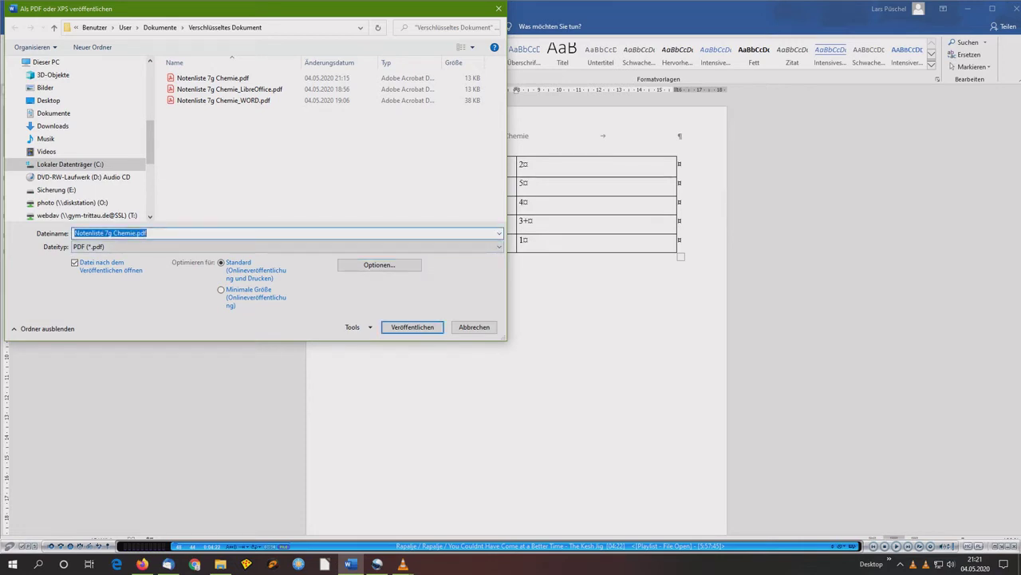
pyautogui.click(135, 232)
pyautogui.write('Word')
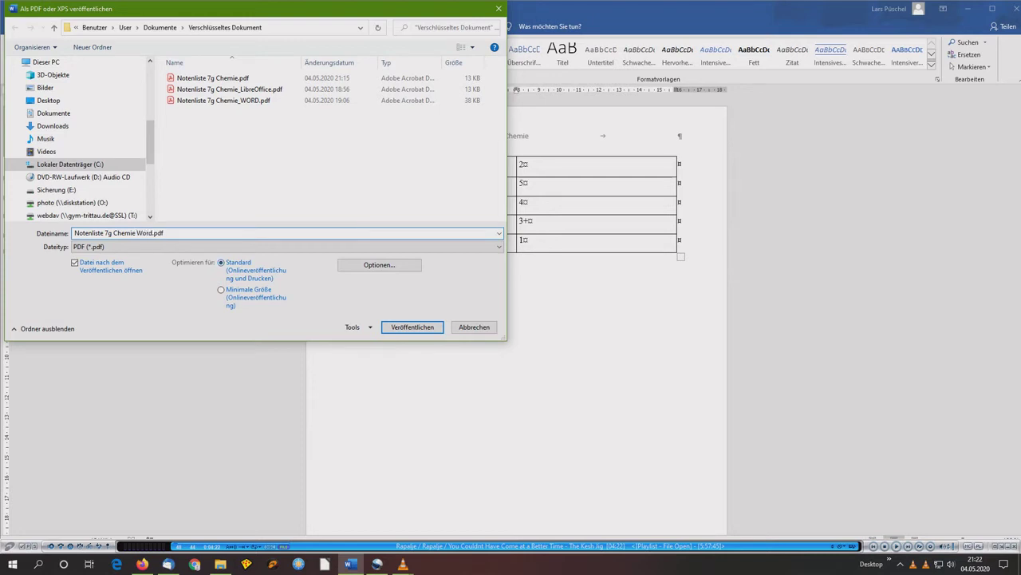
pyautogui.press('Return')
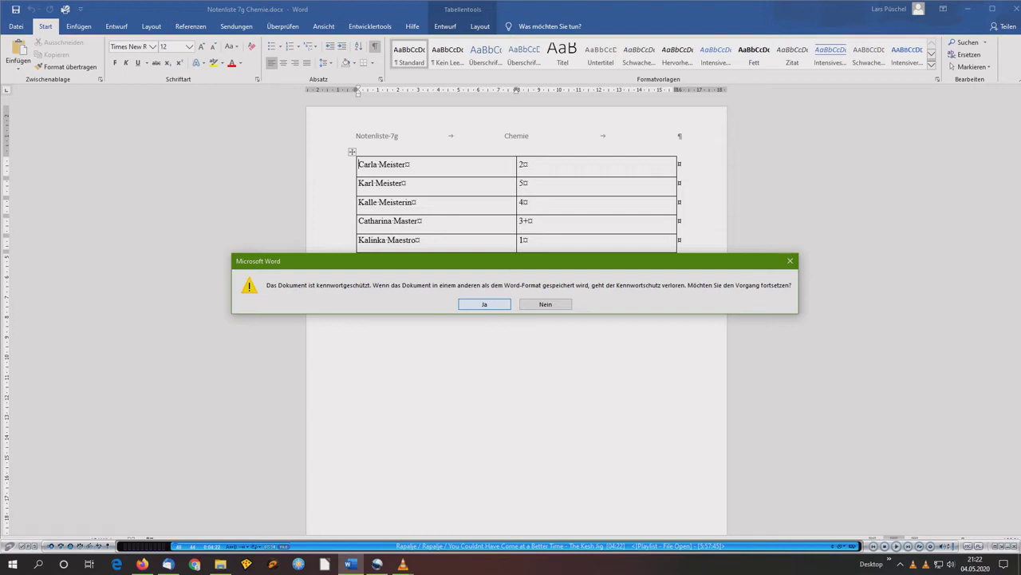
pyautogui.press('Return')
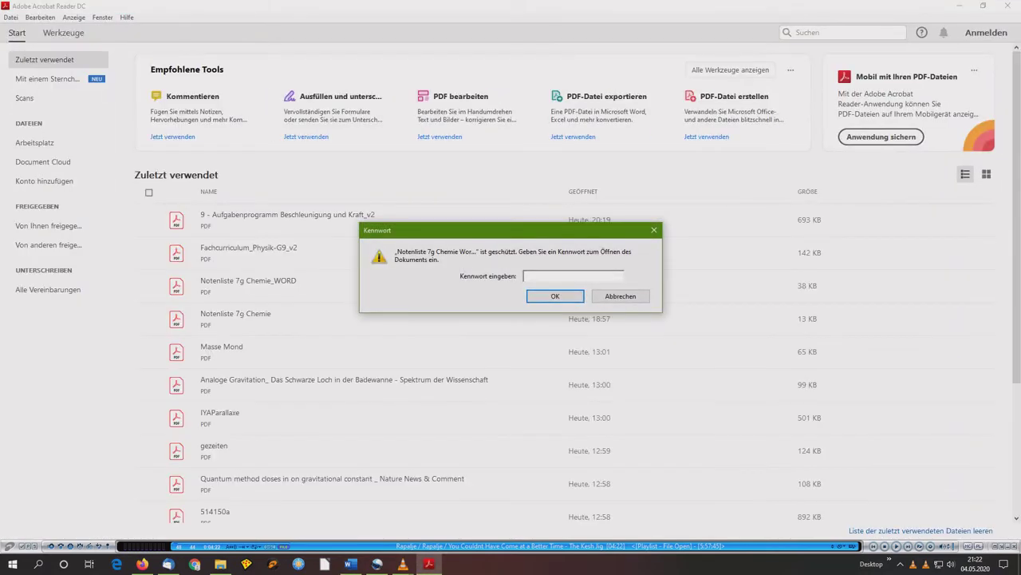
# - Enter the document password in Acrobat's prompt to unlock the Word-made PDF
pyautogui.write('****')
pyautogui.press('Return')
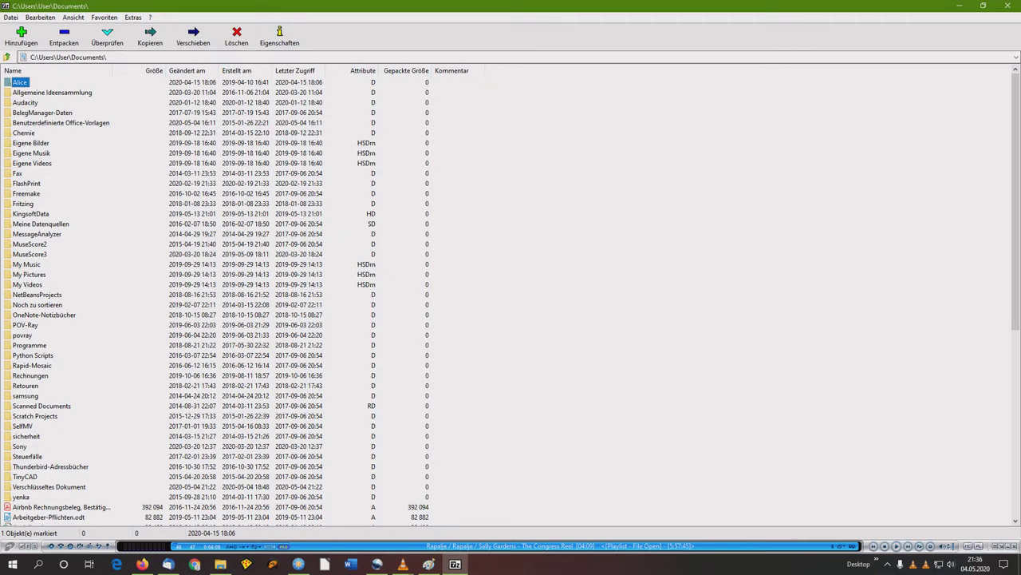
# - Open the Verschlüsseltes Dokument folder and select all seven Notenliste files
pyautogui.doubleClick(49, 486)
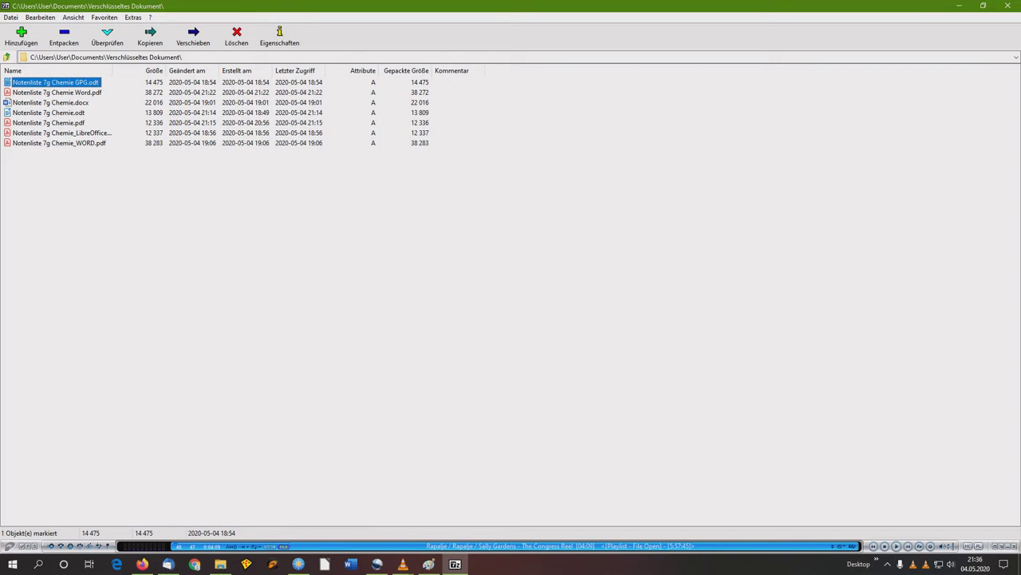
pyautogui.hotkey('shift', 'Down')
pyautogui.hotkey('shift', 'Down')
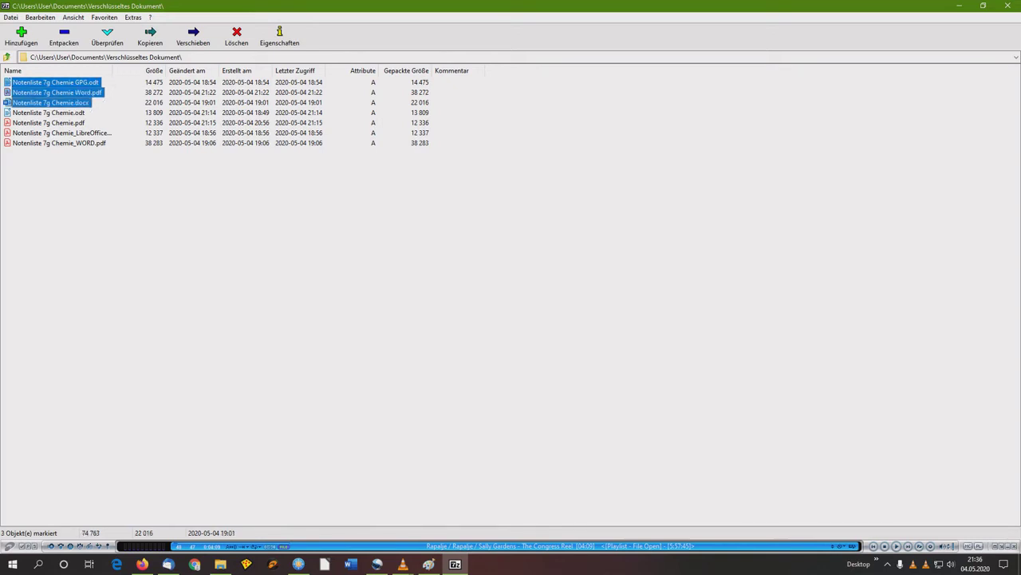
pyautogui.hotkey('shift', 'End')
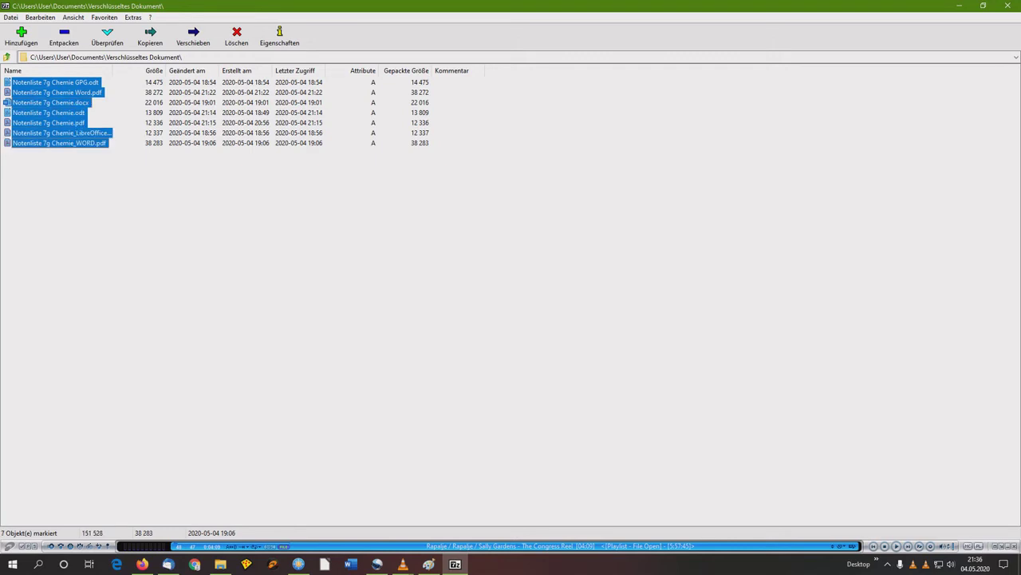
# - Add them to an archive with a visible password and AES-256 encryption
pyautogui.click(21, 36)
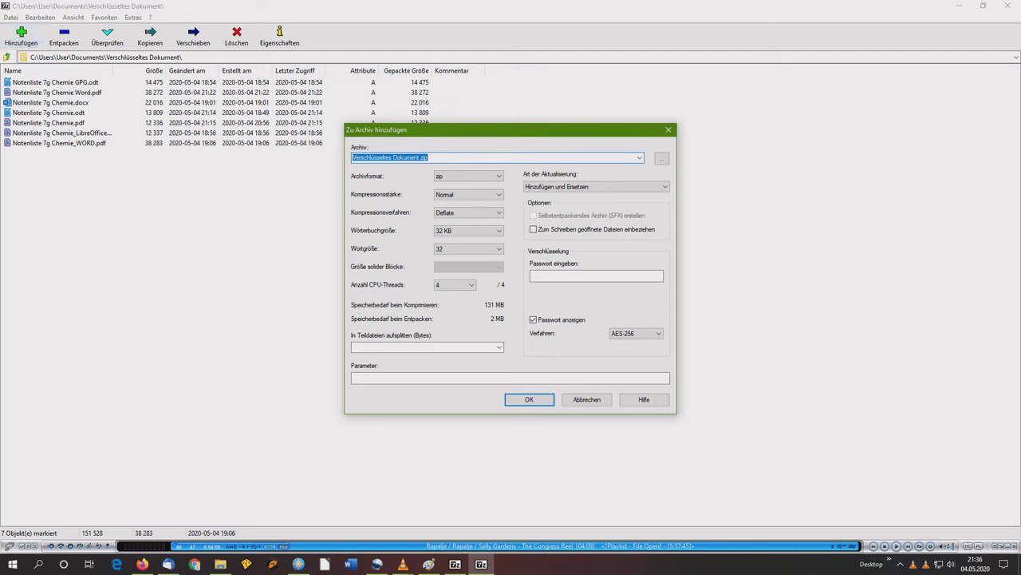
pyautogui.click(596, 275)
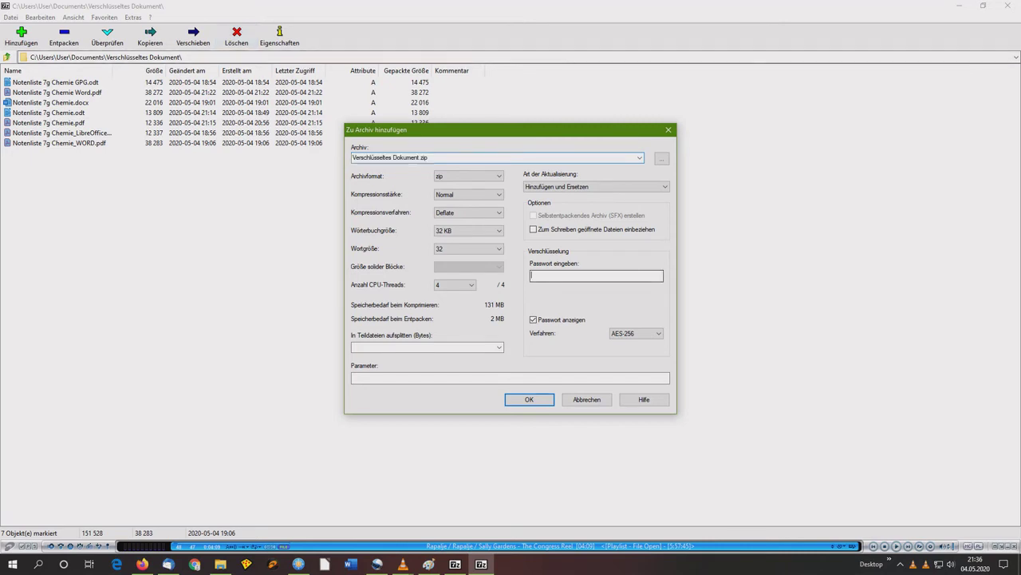
pyautogui.write('123456')
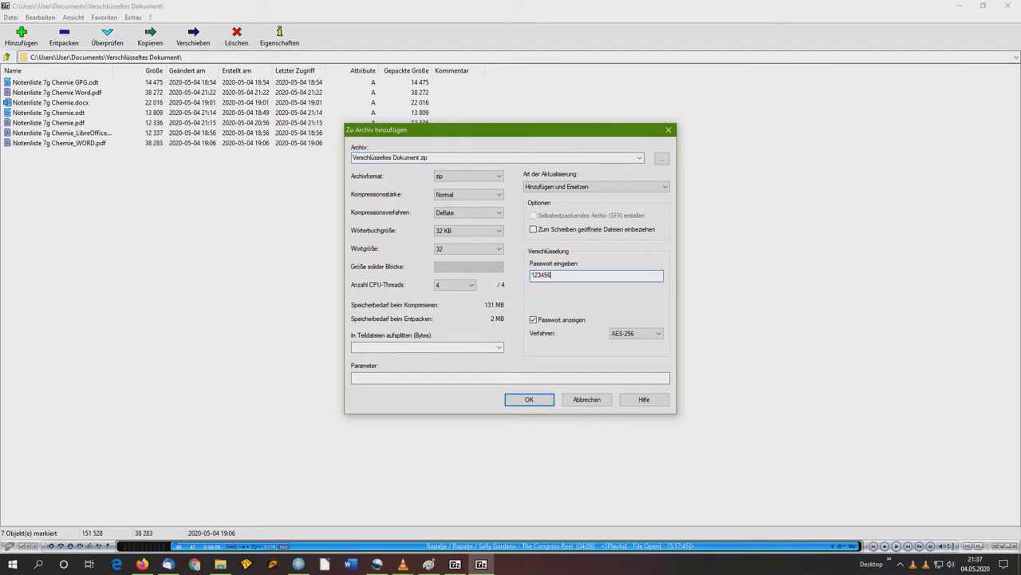
pyautogui.click(533, 319)
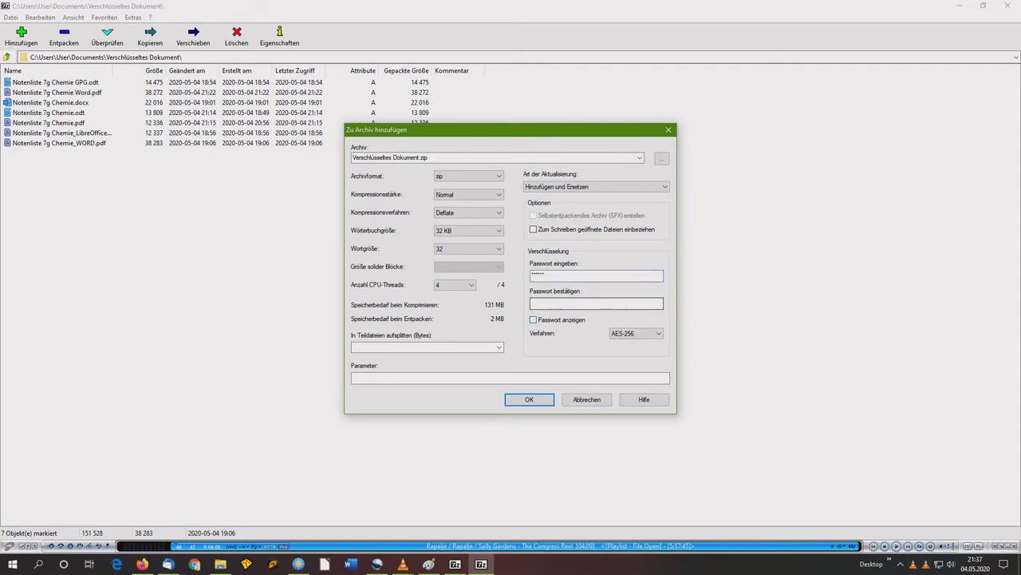
pyautogui.click(533, 319)
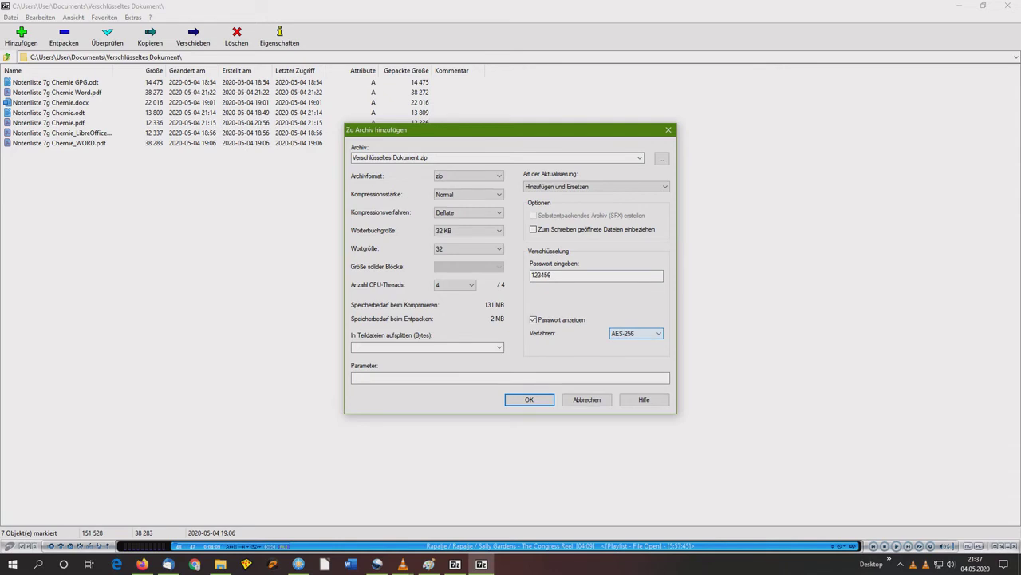
pyautogui.click(636, 333)
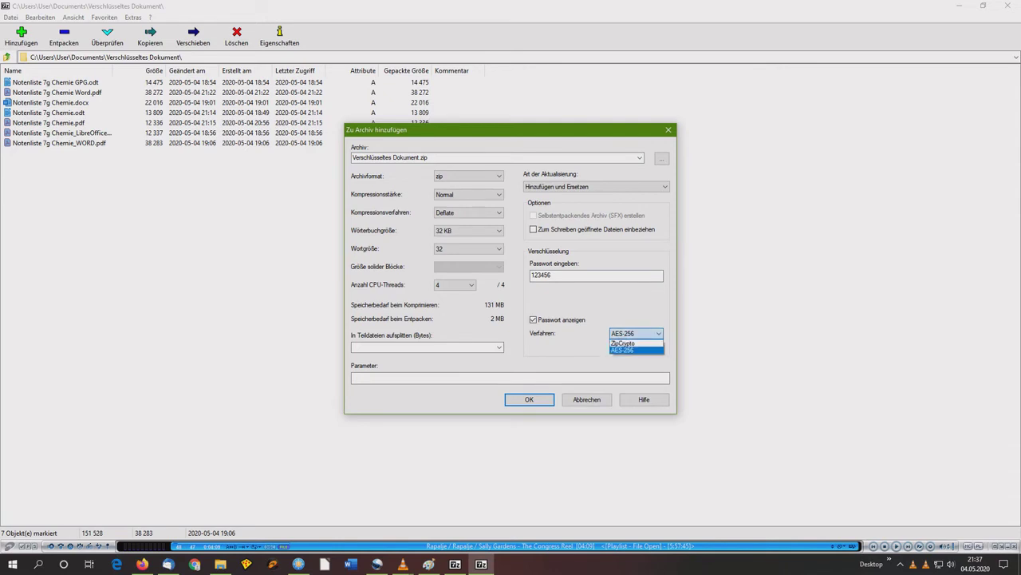
pyautogui.press('Return')
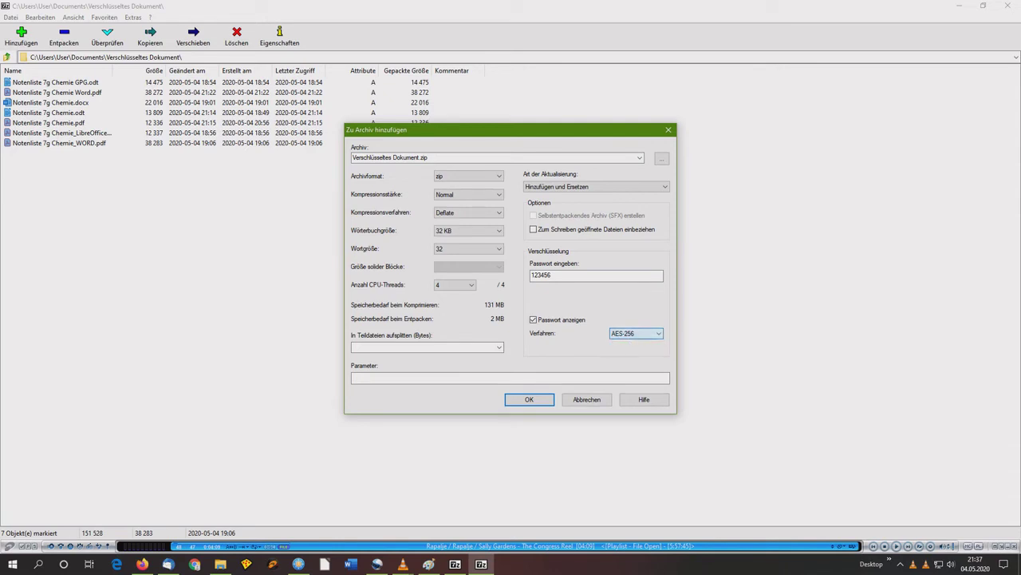
pyautogui.hotkey('alt', 'Down')
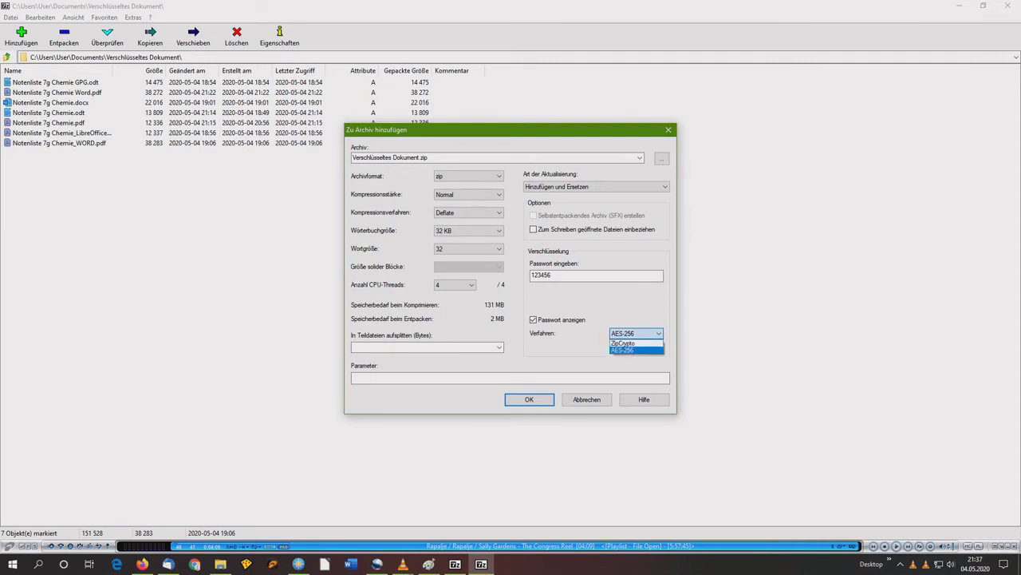
pyautogui.press('Return')
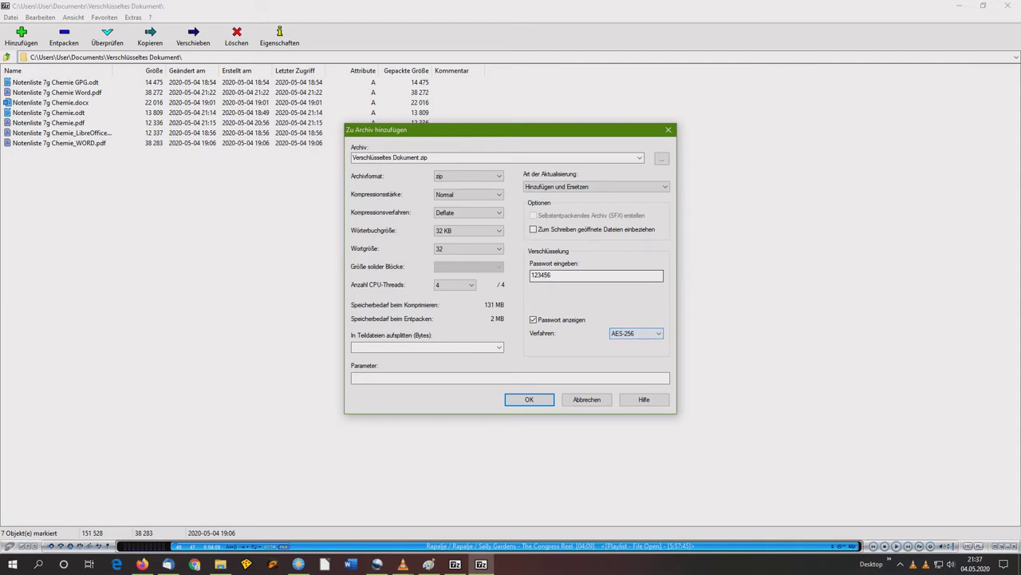
# - Keep zip format, create Verschlüsseltes Dokument.zip, and show its folder in File Explorer
pyautogui.click(469, 175)
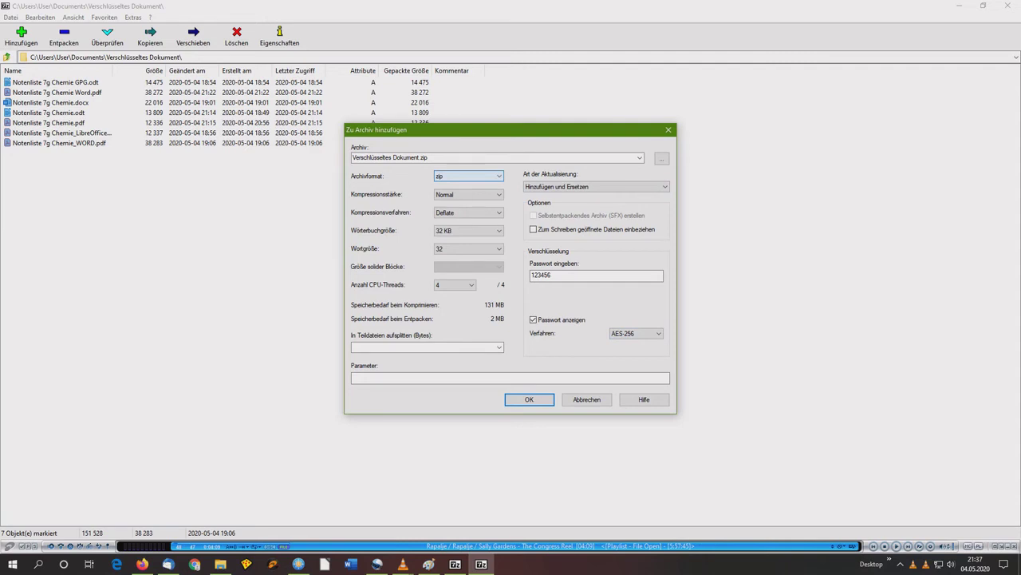
pyautogui.hotkey('alt', 'Down')
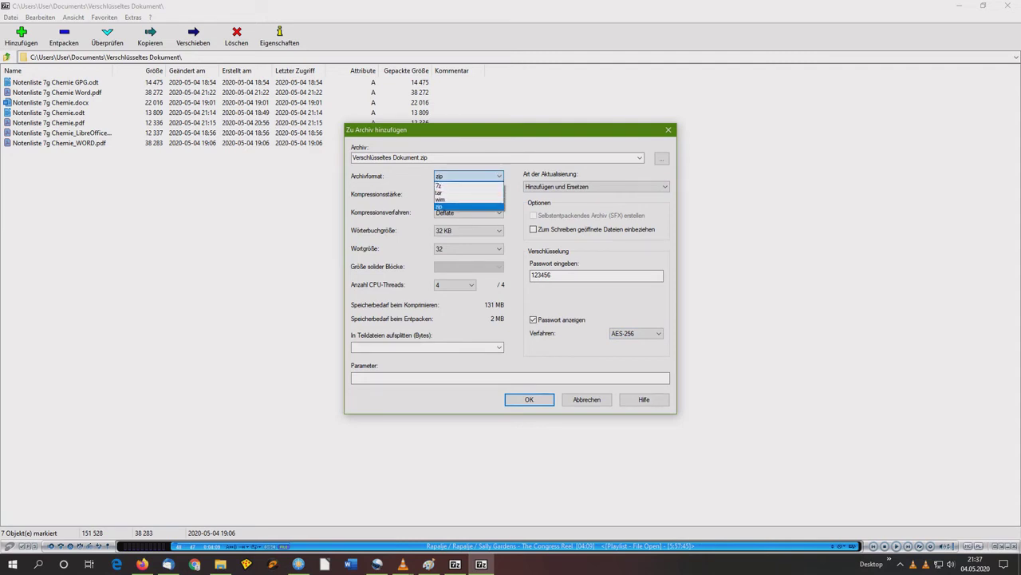
pyautogui.press('Return')
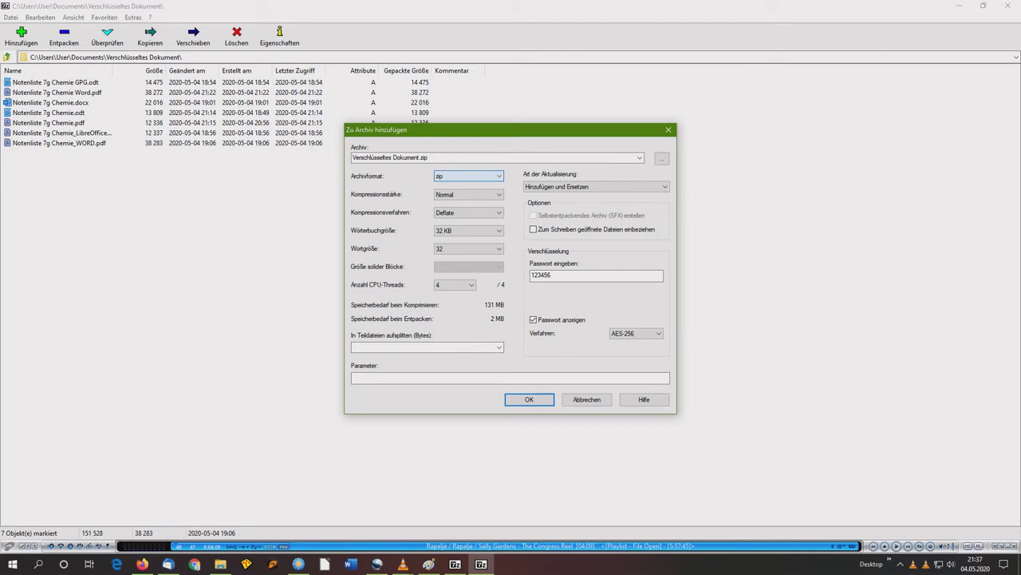
pyautogui.press('Tab')
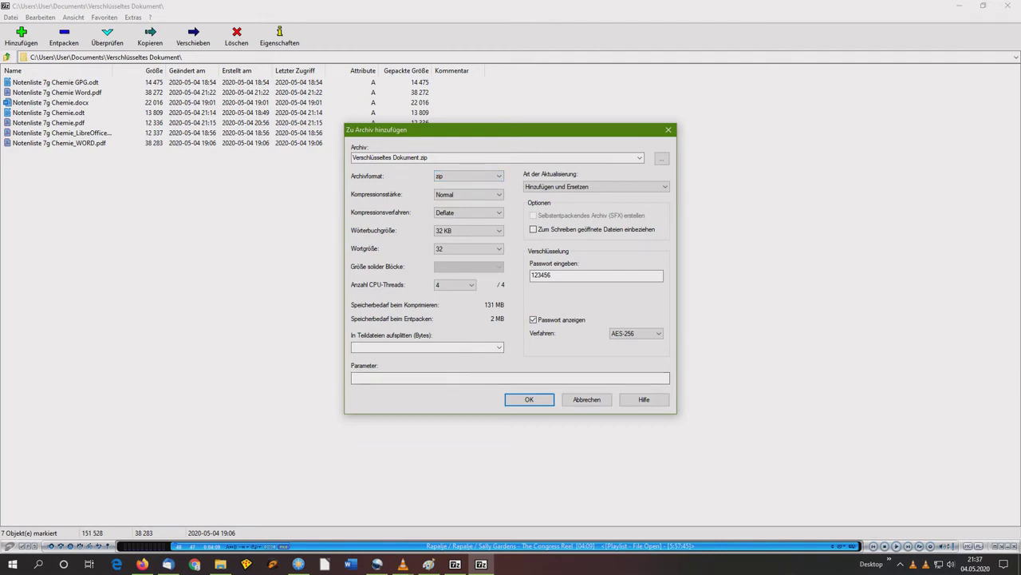
pyautogui.press('Return')
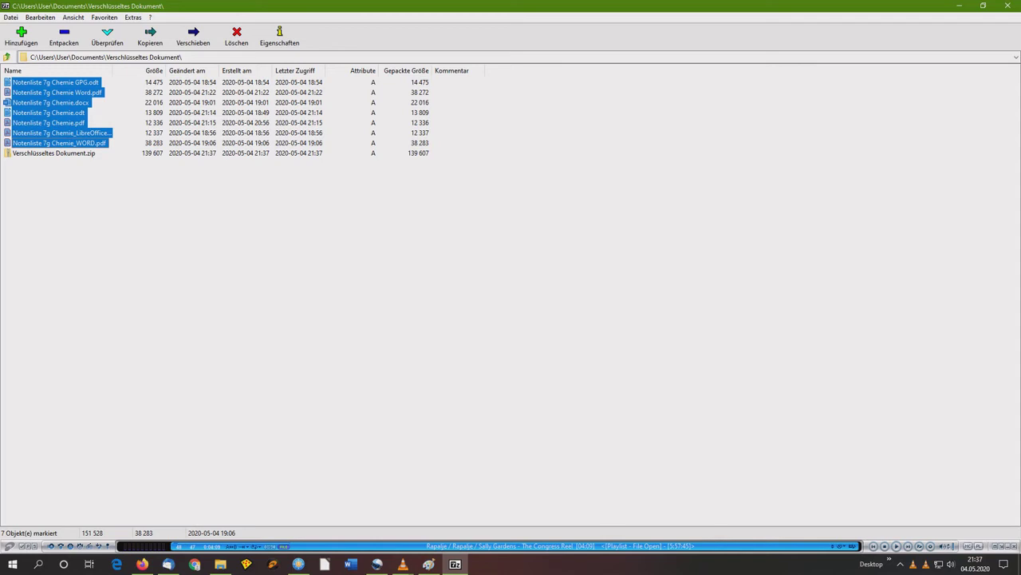
pyautogui.click(54, 152)
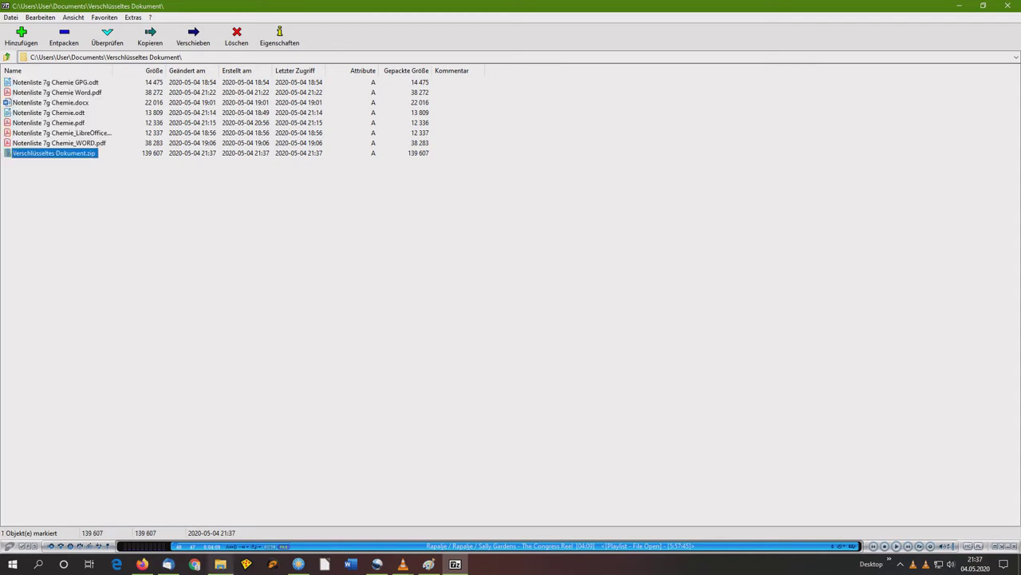
pyautogui.click(220, 564)
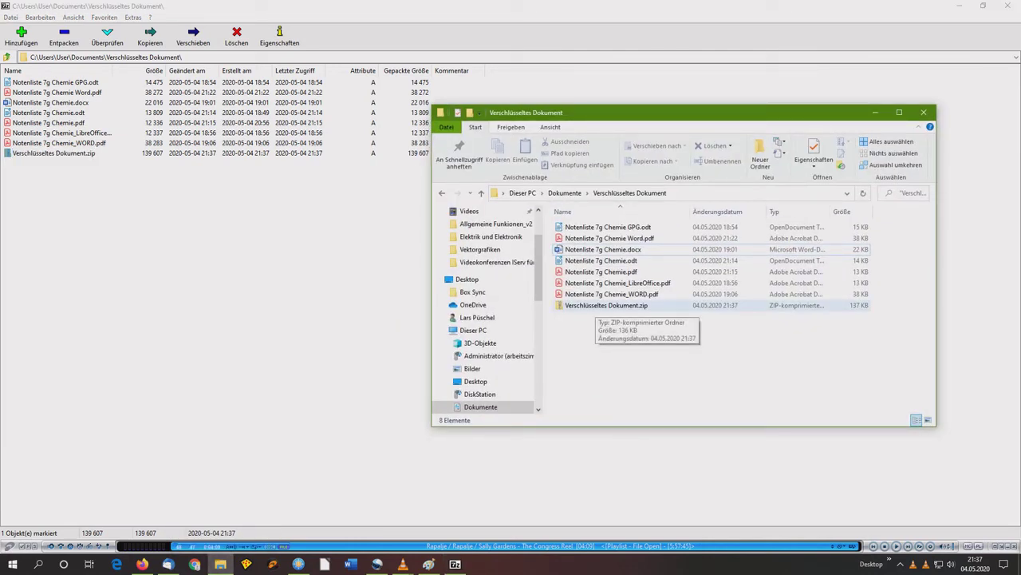
# - Open the zip and try the Word PDF and the .docx, dismissing each extraction error
pyautogui.doubleClick(599, 306)
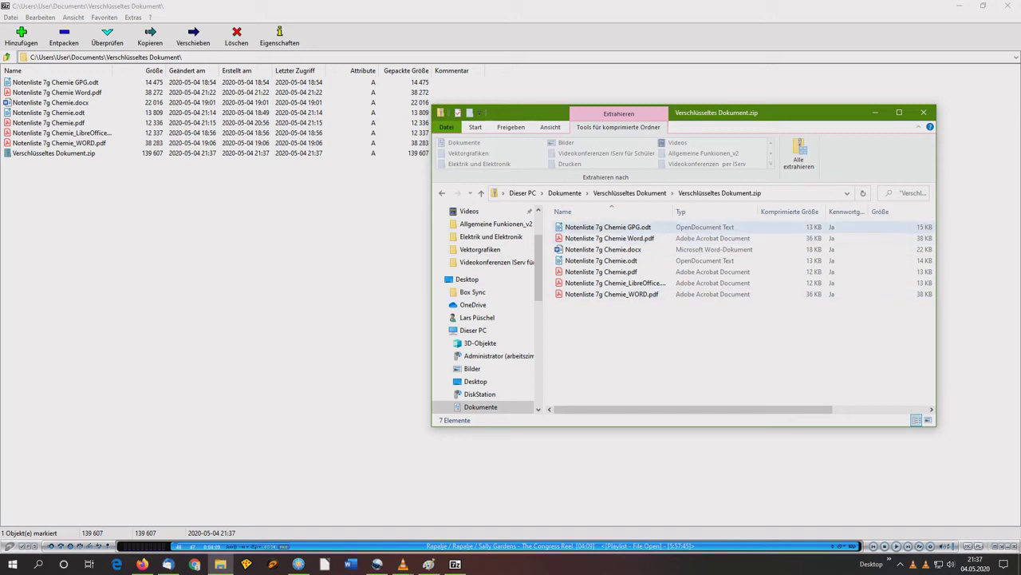
pyautogui.click(610, 237)
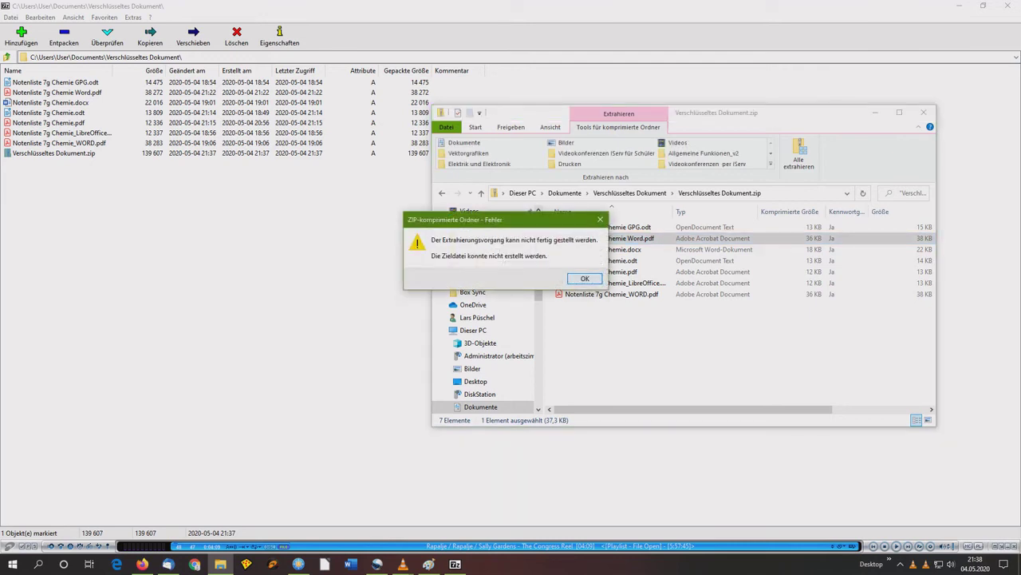
pyautogui.press('Return')
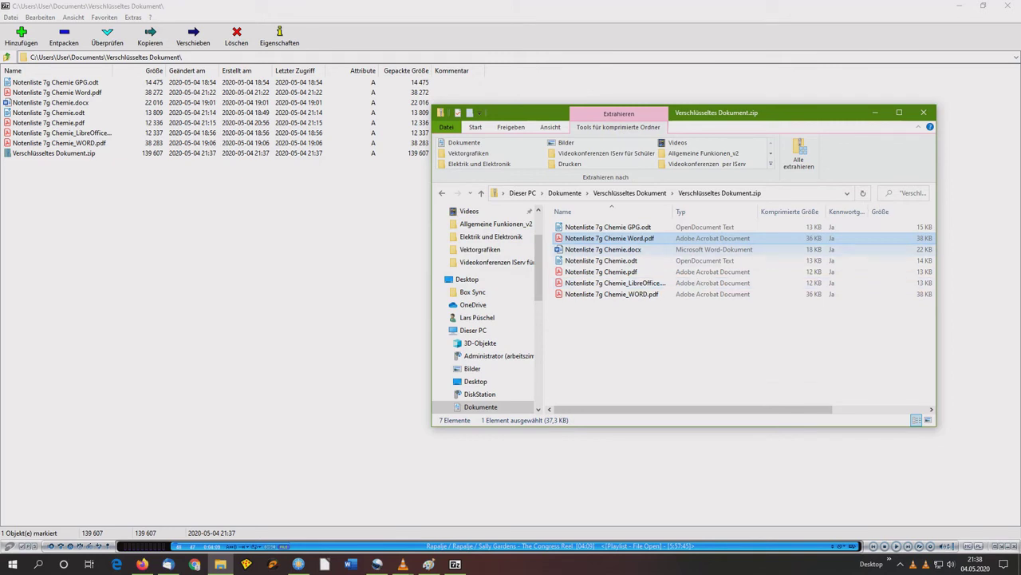
pyautogui.click(603, 249)
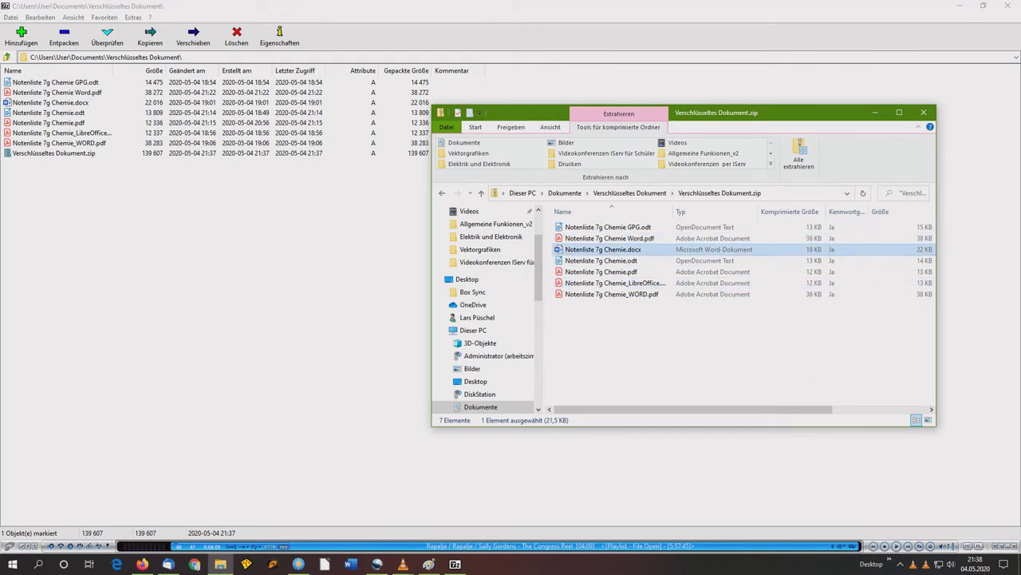
pyautogui.press('Return')
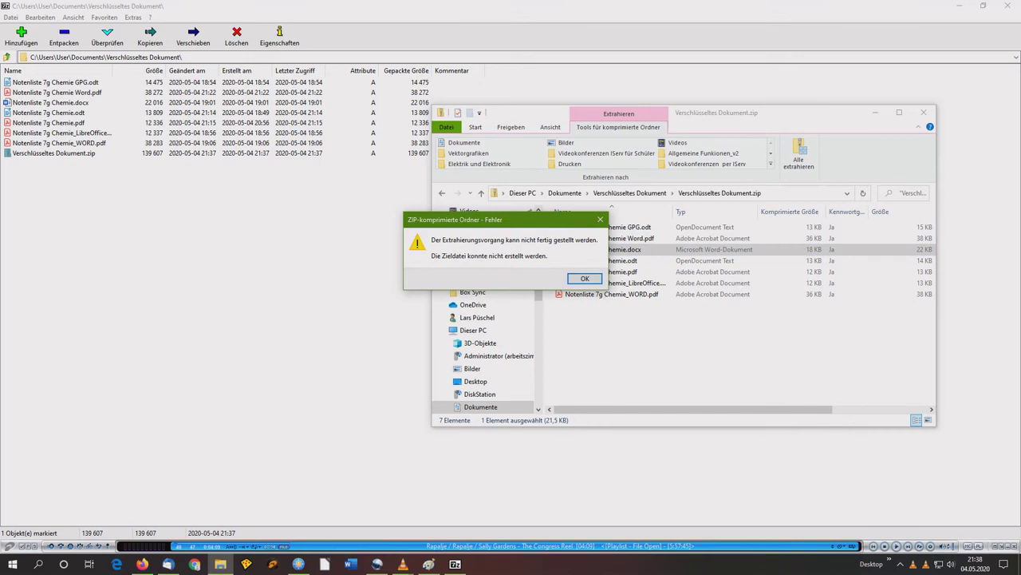
pyautogui.press('Return')
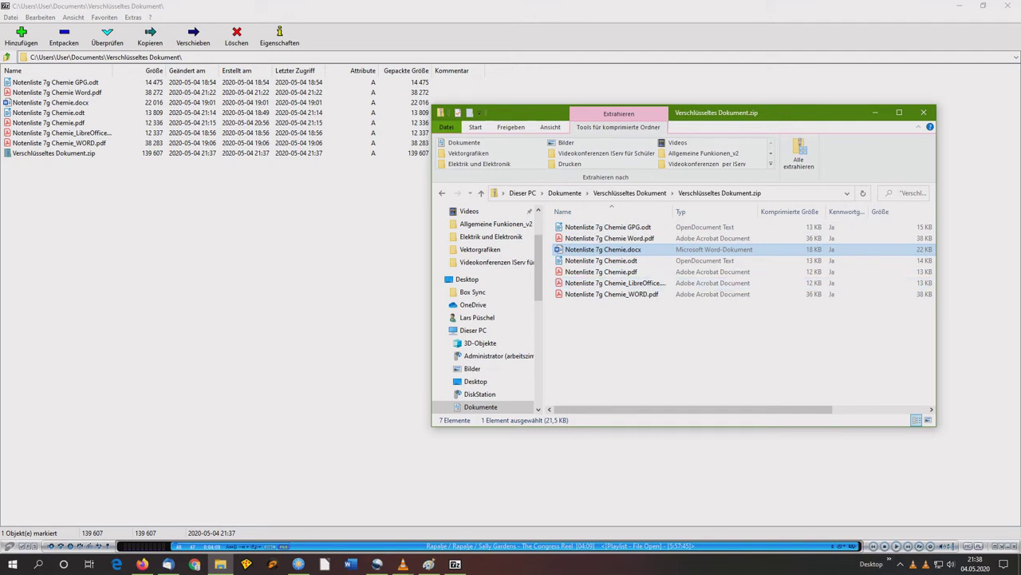
pyautogui.moveTo(377, 563)
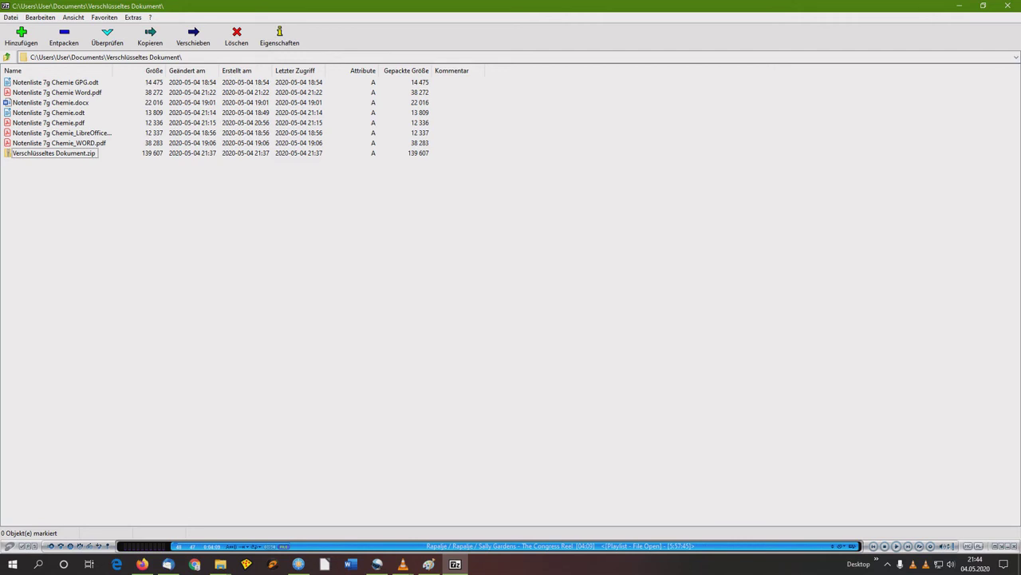
# - Pack the seven Notenliste files into a password-protected SFX archive, Verschlüsseltes Dokument.exe
pyautogui.click(55, 83)
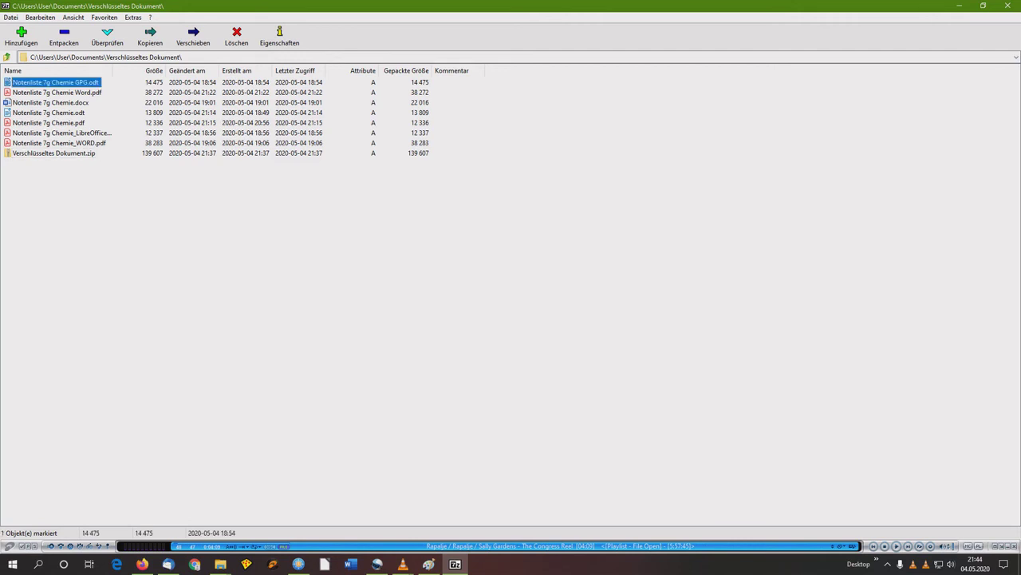
pyautogui.keyDown('shift'); pyautogui.click(59, 143); pyautogui.keyUp('shift')
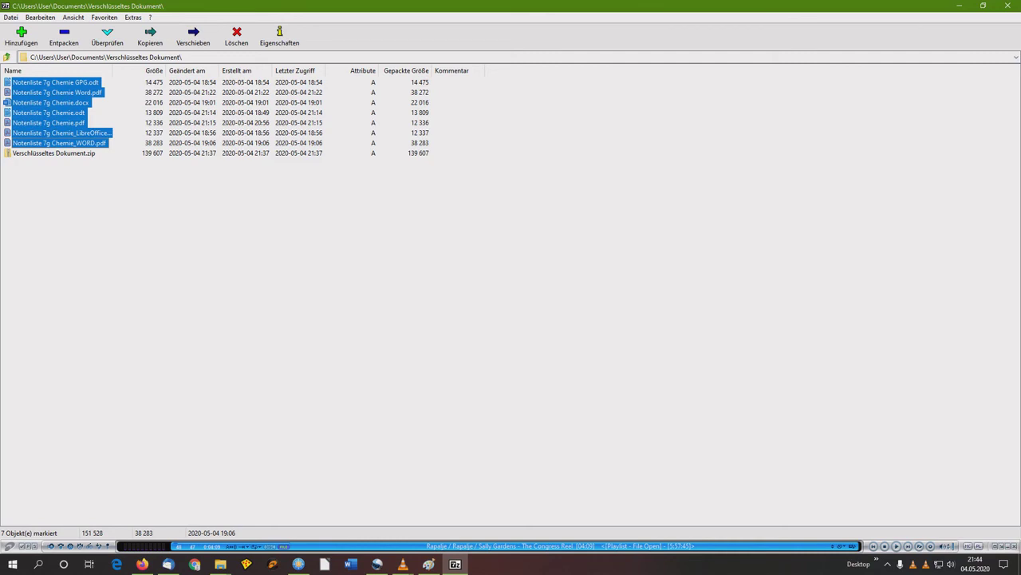
pyautogui.click(20, 36)
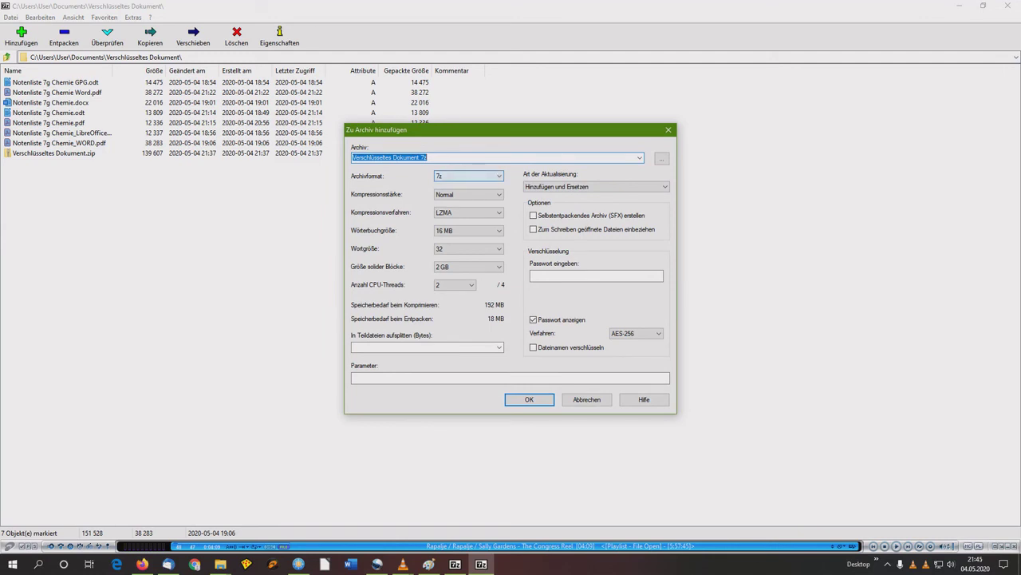
pyautogui.click(533, 215)
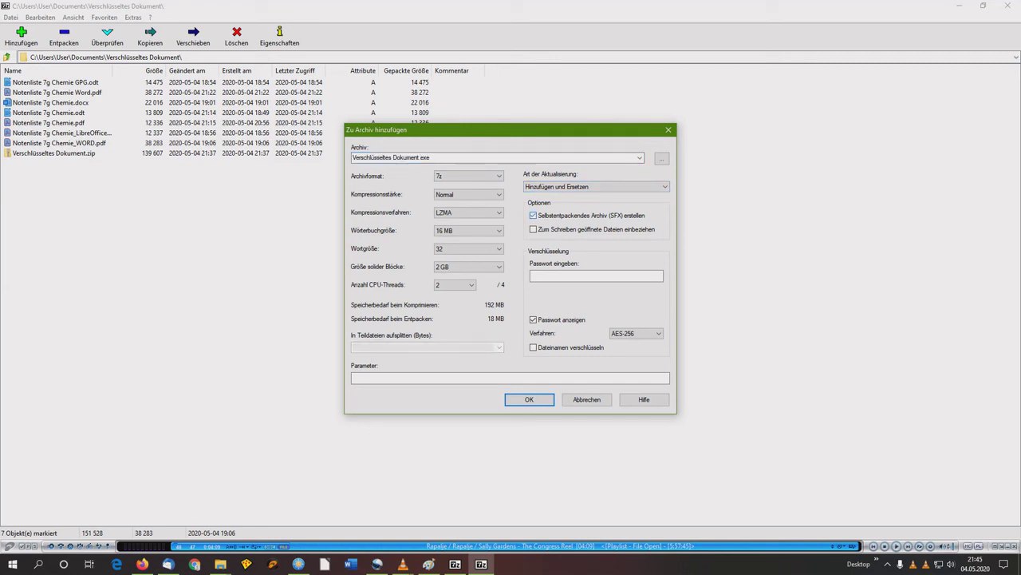
pyautogui.click(596, 275)
pyautogui.write('123456')
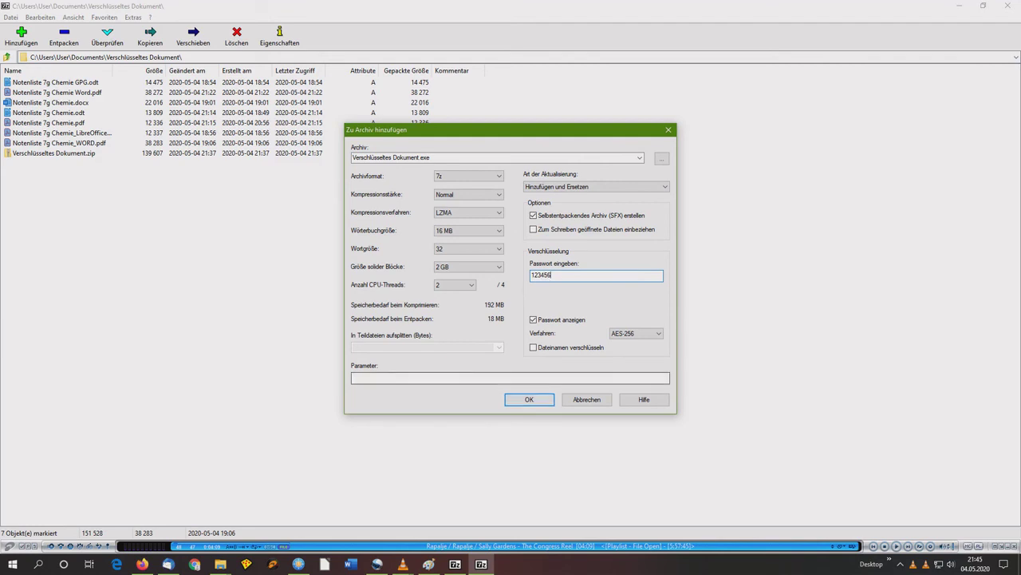
pyautogui.press('Return')
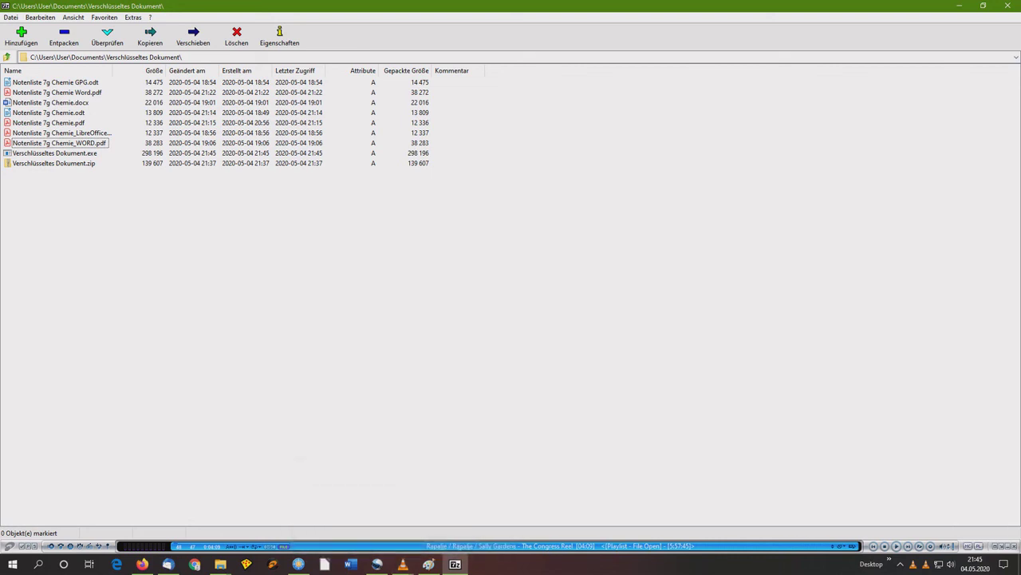
# - Run Verschlüsseltes Dokument.exe, extract here with the password, and choose No to All for replacements
pyautogui.click(54, 152)
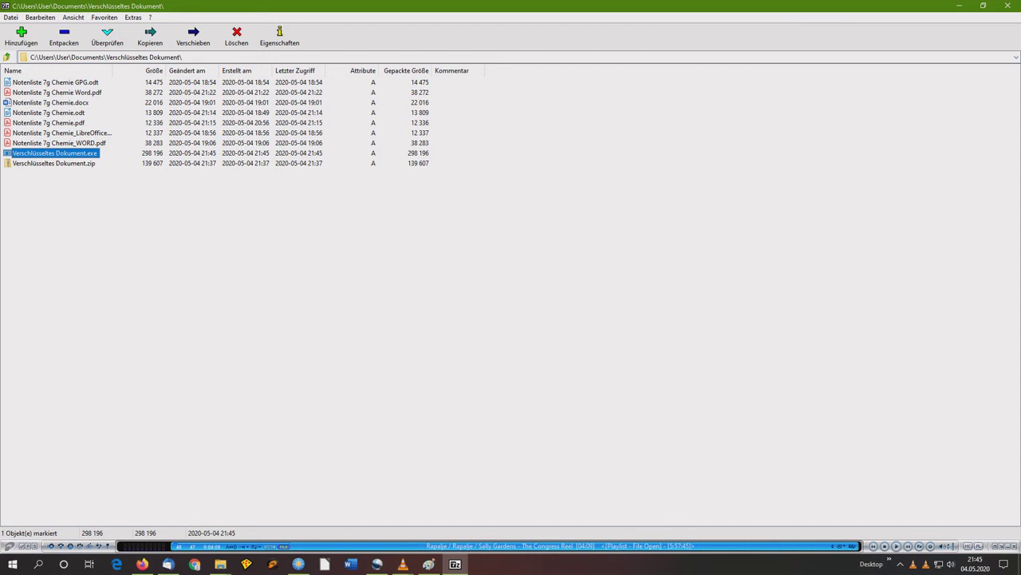
pyautogui.press('Return')
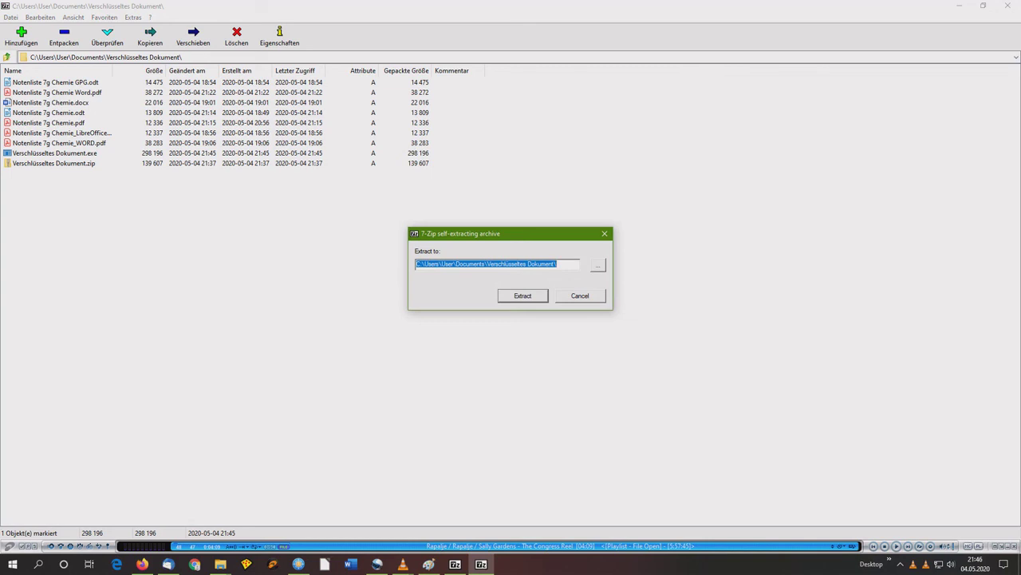
pyautogui.press('Return')
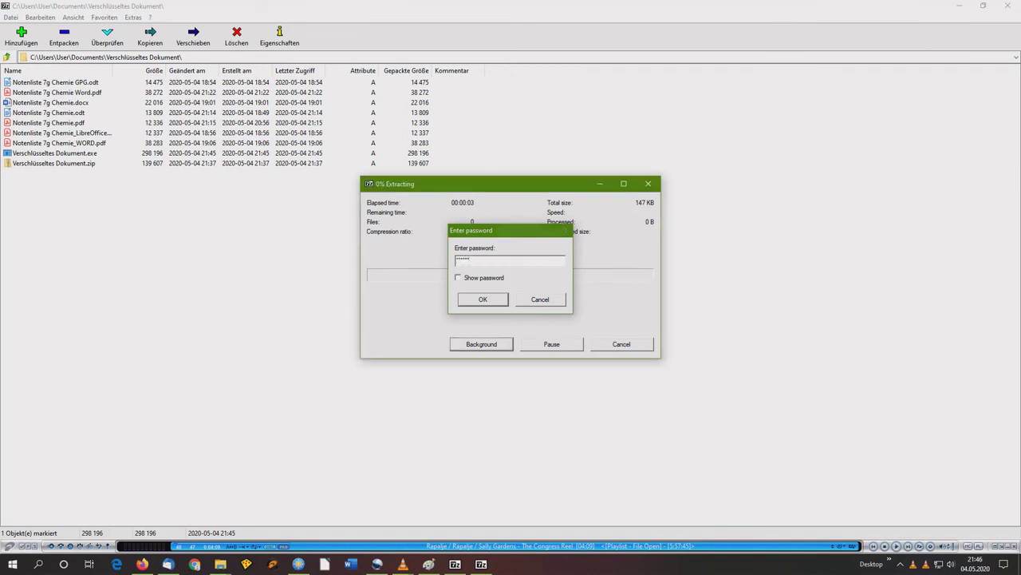
pyautogui.press('Return')
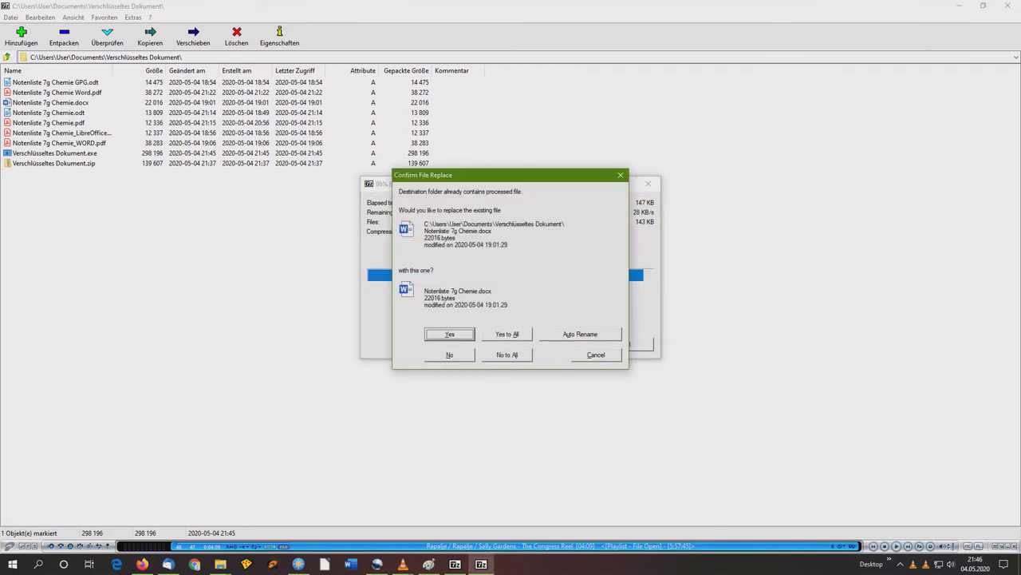
pyautogui.press('l')
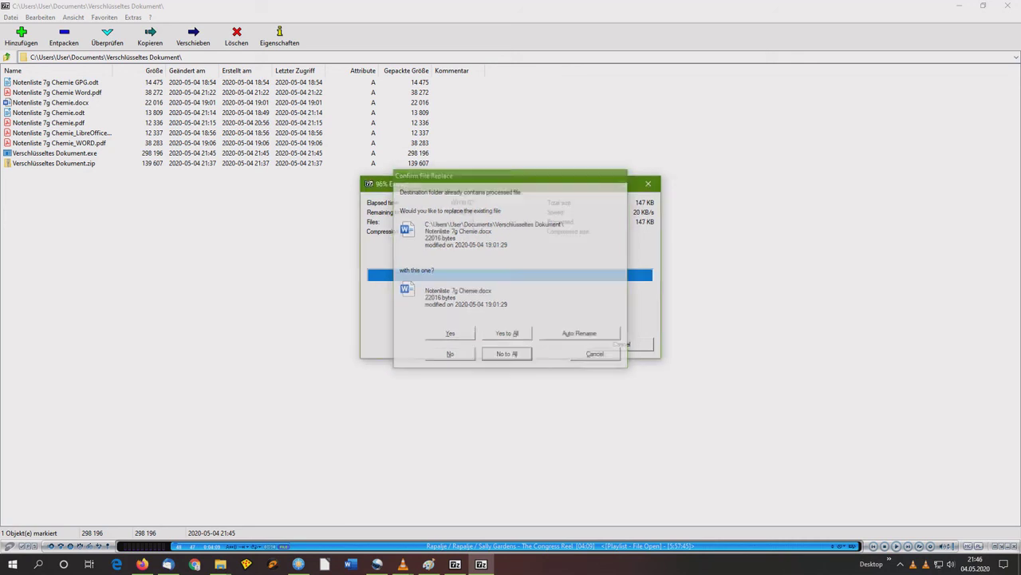